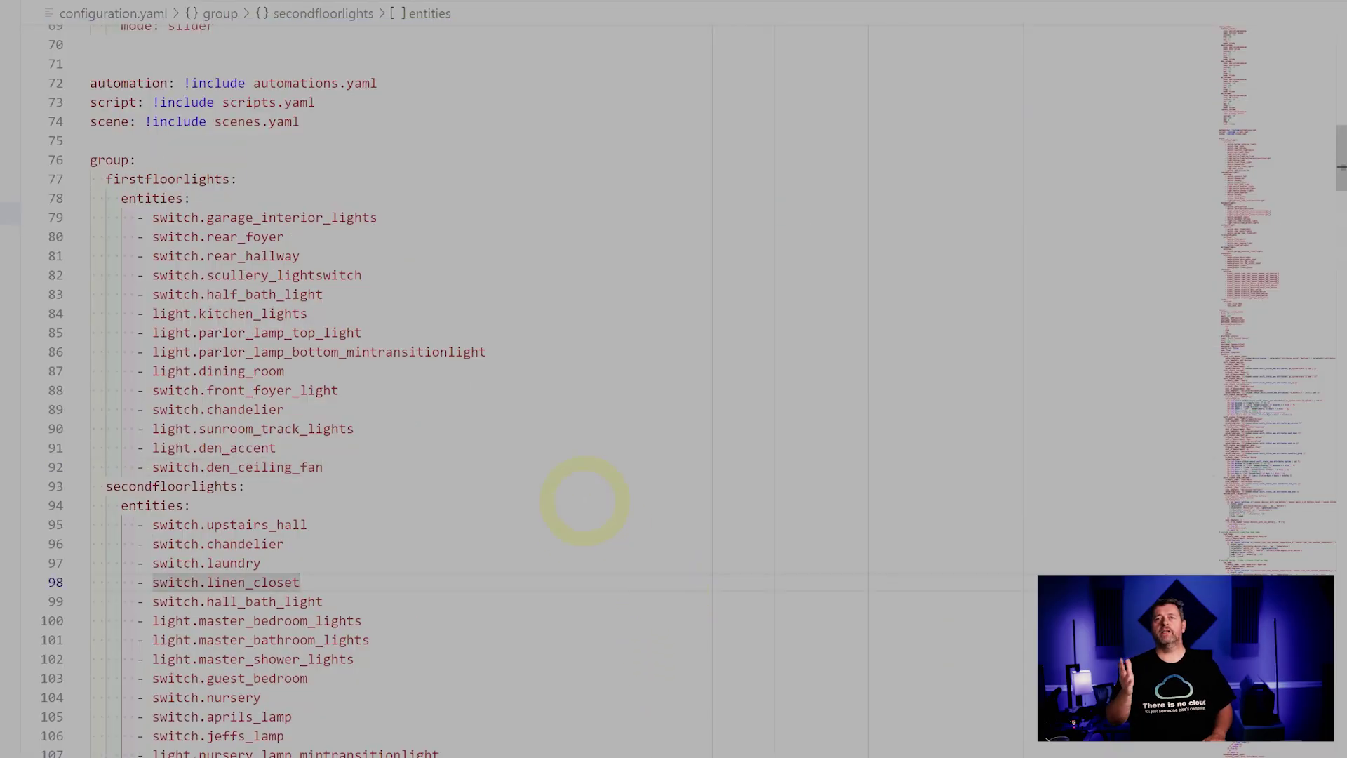
# - Highlight the entity lists of the firstfloorlights, secondfloorlights, basementlights, backyardlights and frontyardlights groups
pyautogui.moveTo(323, 466); pyautogui.dragTo(105, 180)
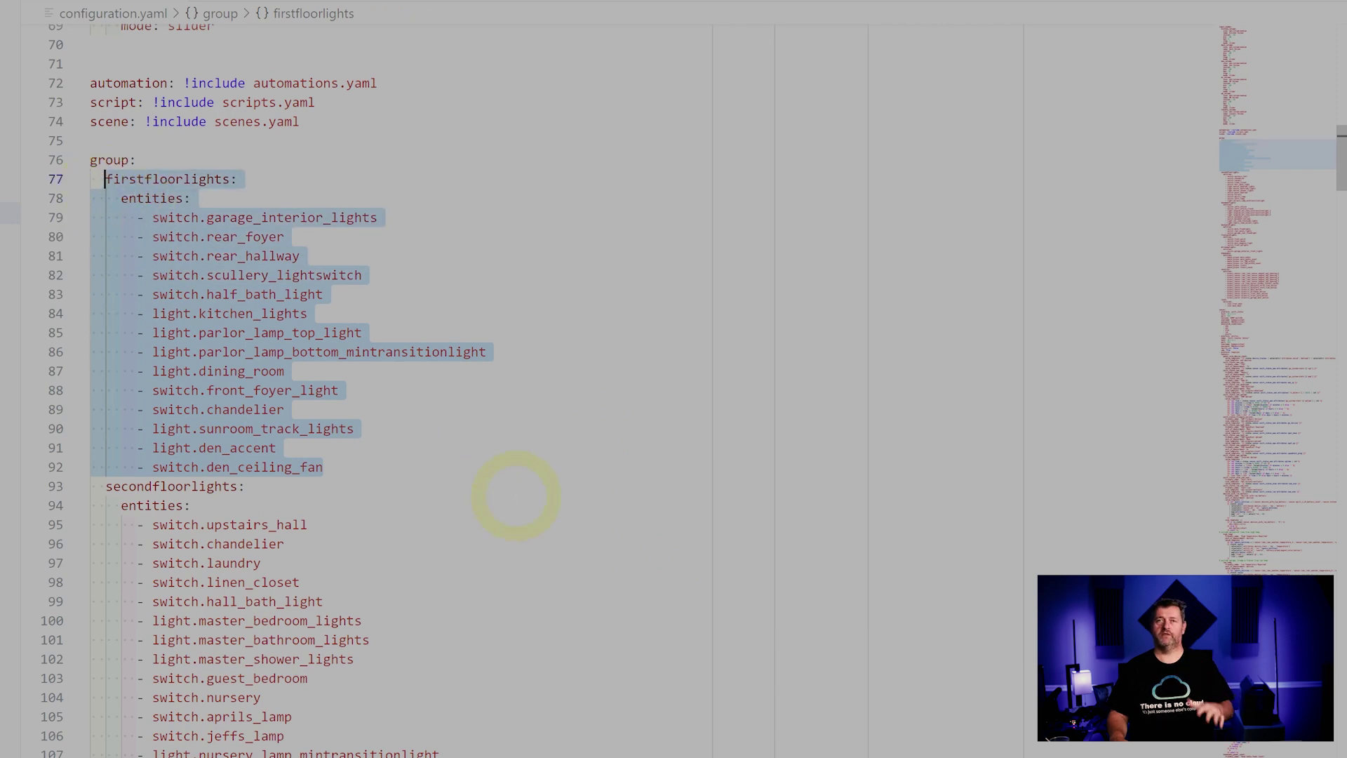
pyautogui.scroll(-2, 515, 496)
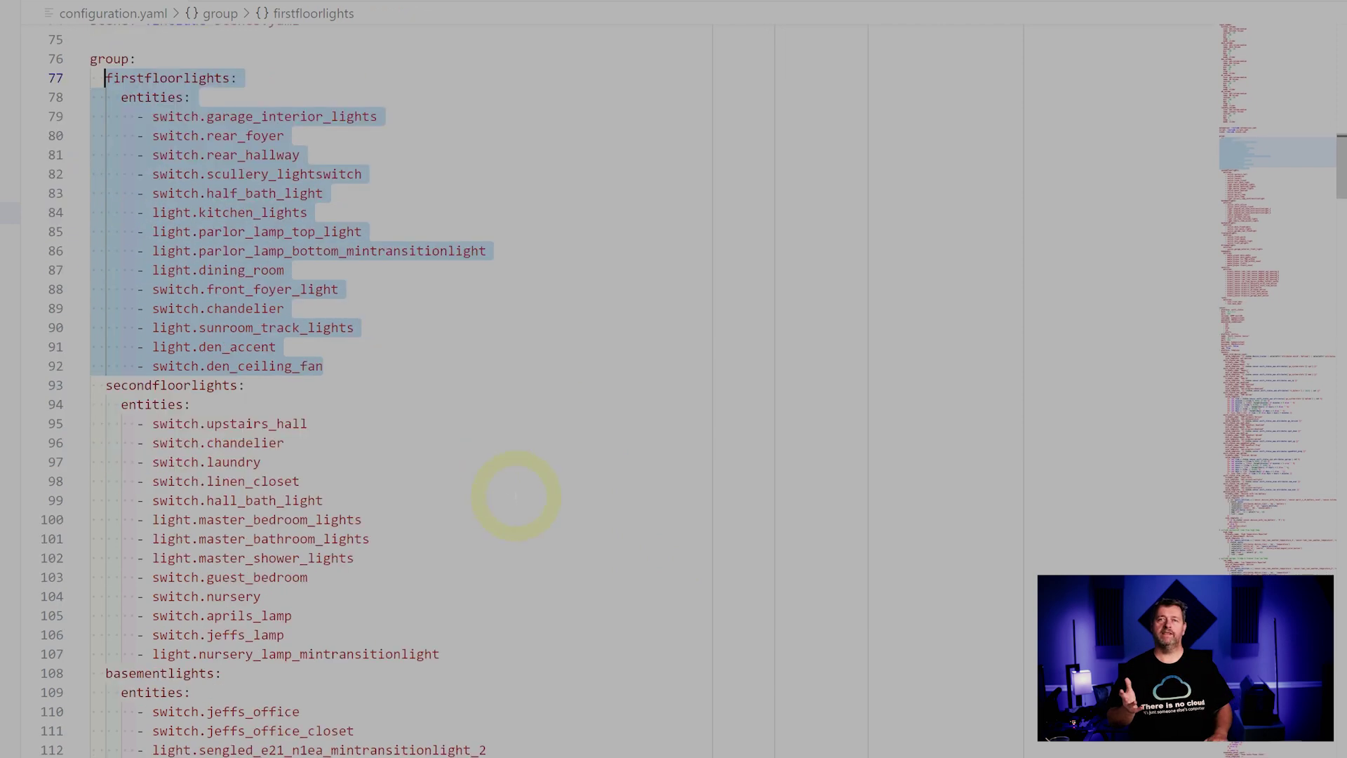
pyautogui.moveTo(458, 655); pyautogui.dragTo(113, 405)
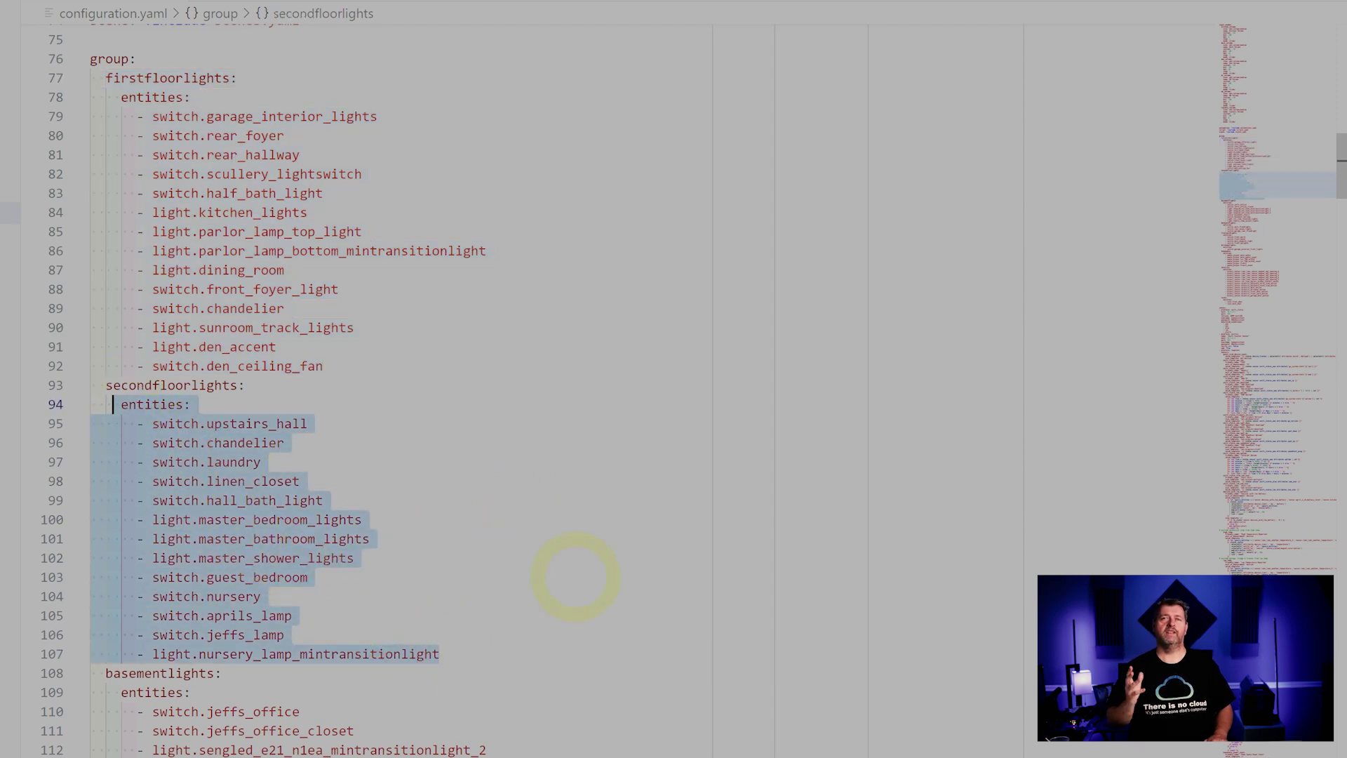
pyautogui.scroll(-7, 591, 575)
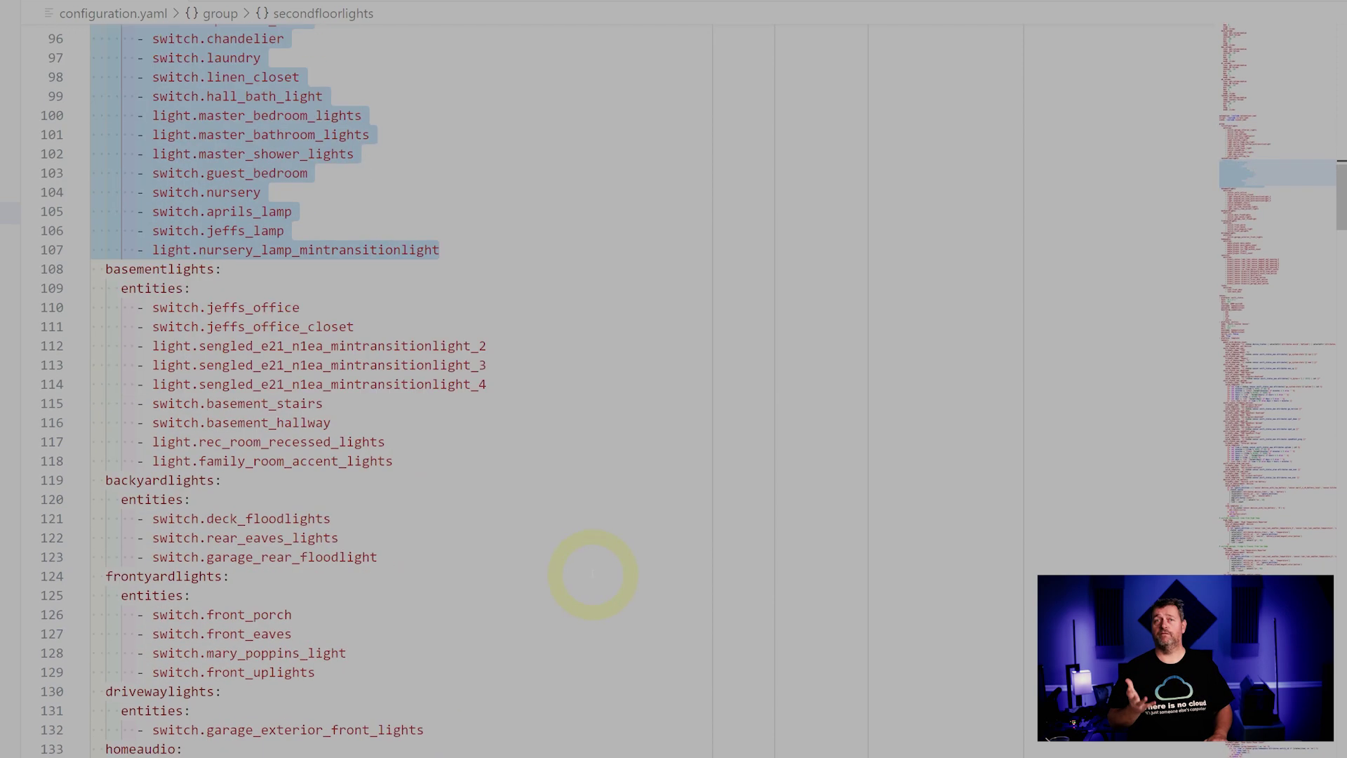
pyautogui.moveTo(405, 461); pyautogui.dragTo(98, 288)
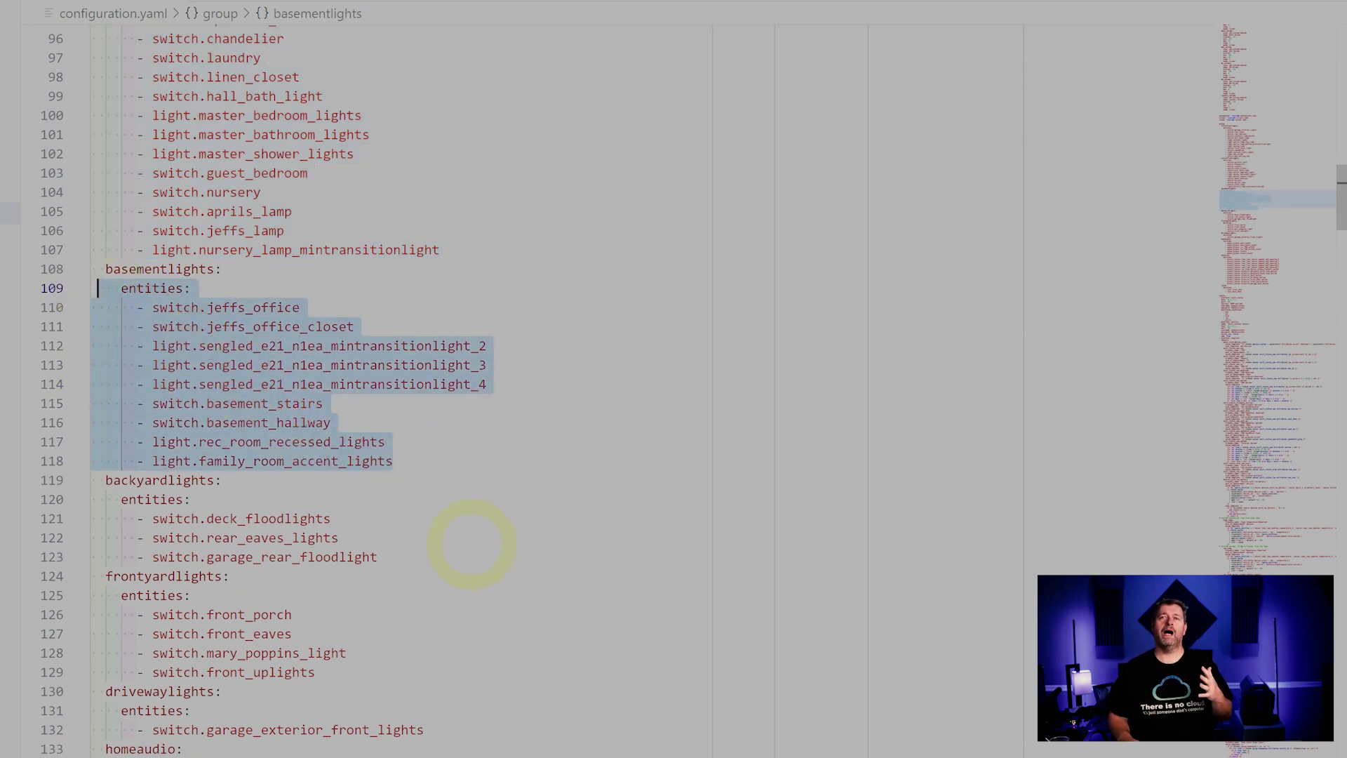
pyautogui.moveTo(378, 557); pyautogui.dragTo(112, 499)
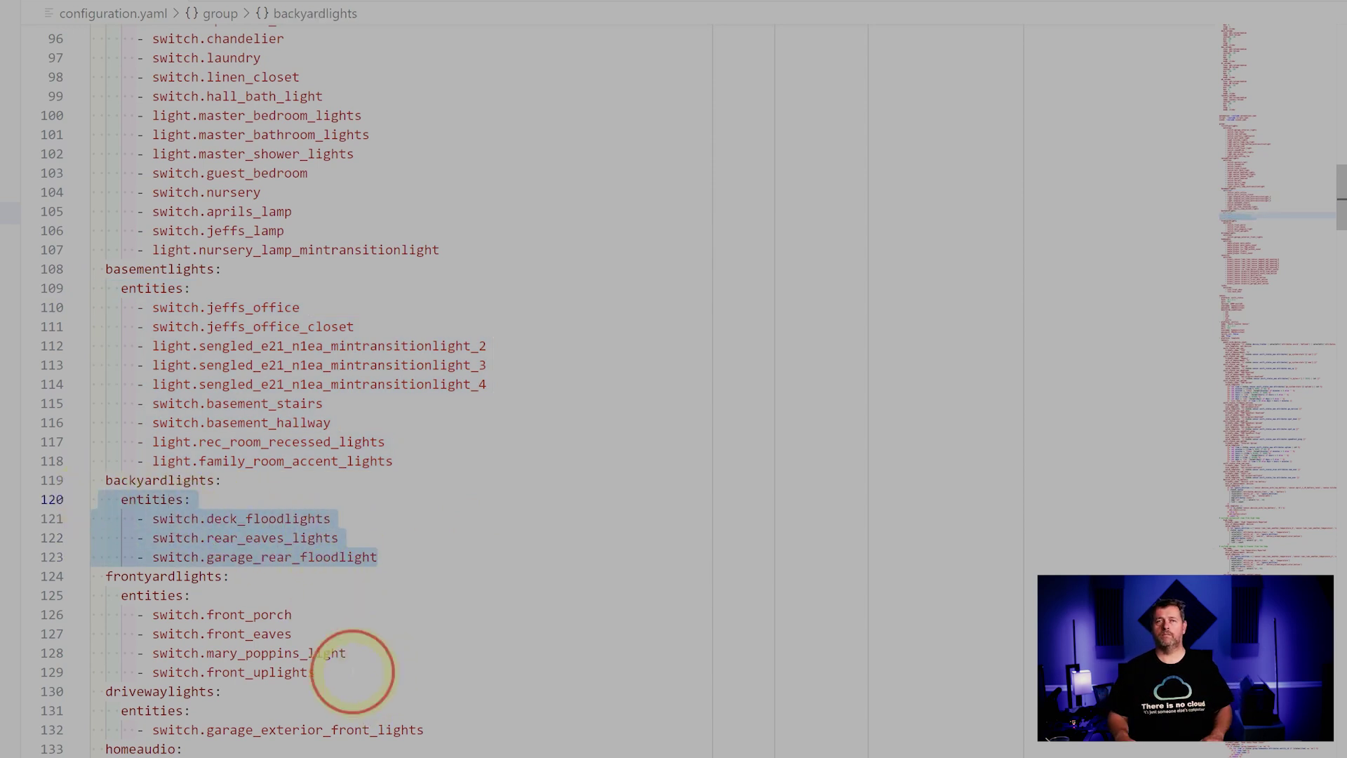
pyautogui.moveTo(353, 672); pyautogui.dragTo(98, 576)
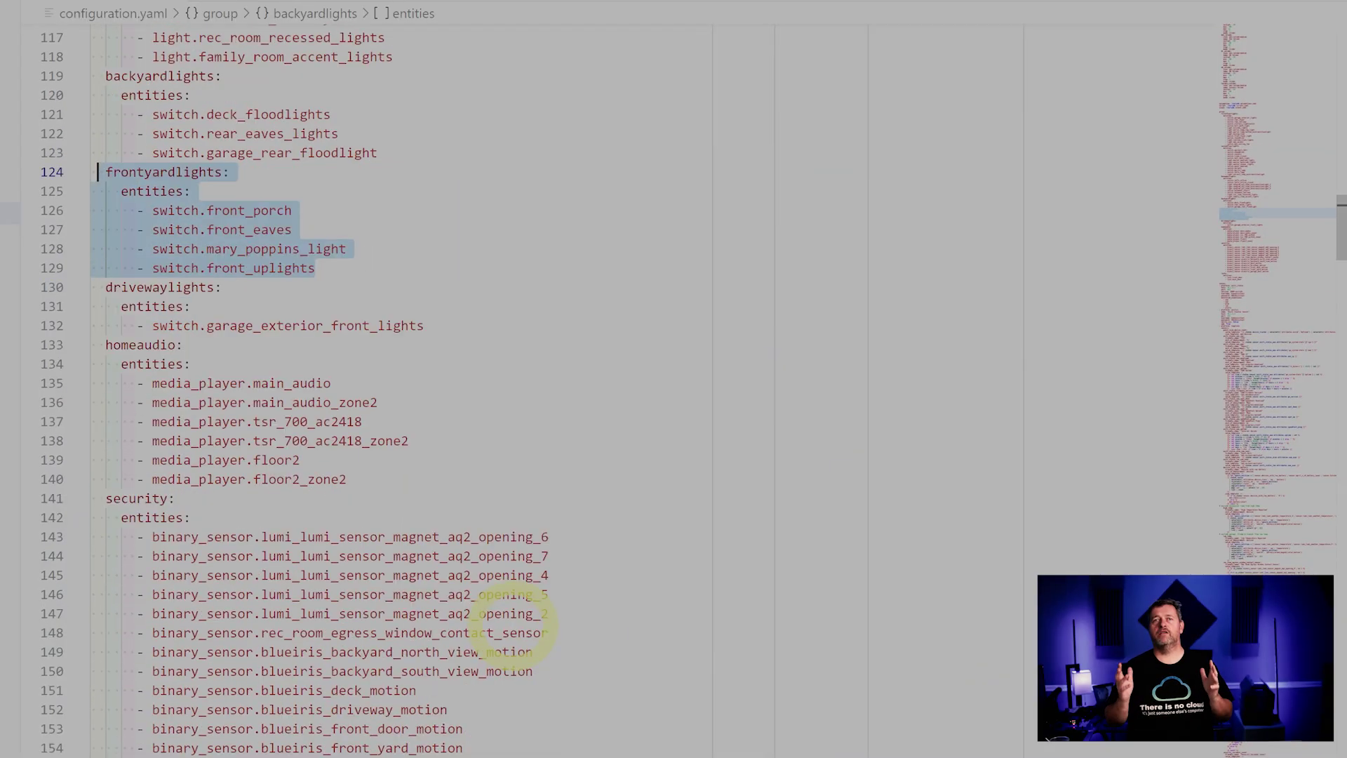
pyautogui.scroll(-2, 556, 612)
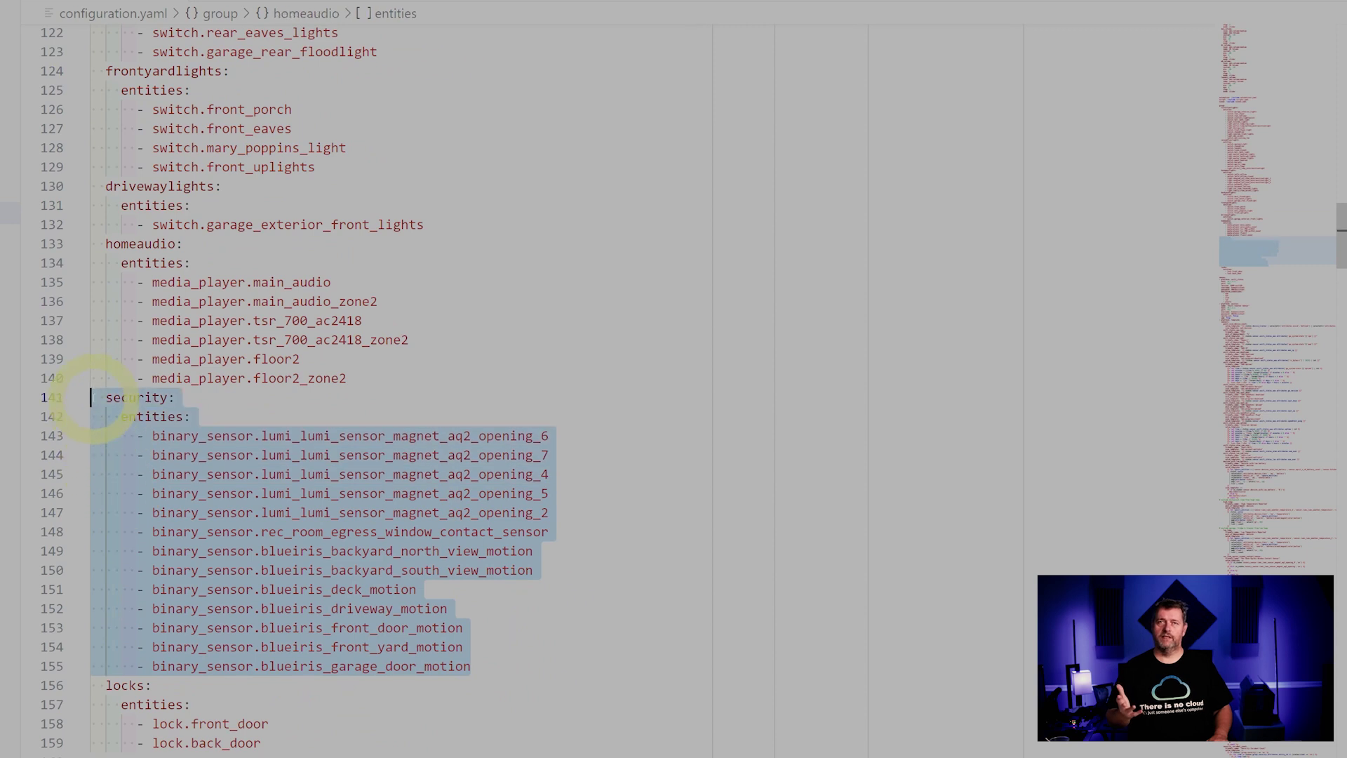
# - Review the security group, pointing at the blueiris deck motion sensor, and reselect the whole block
pyautogui.click(644, 592)
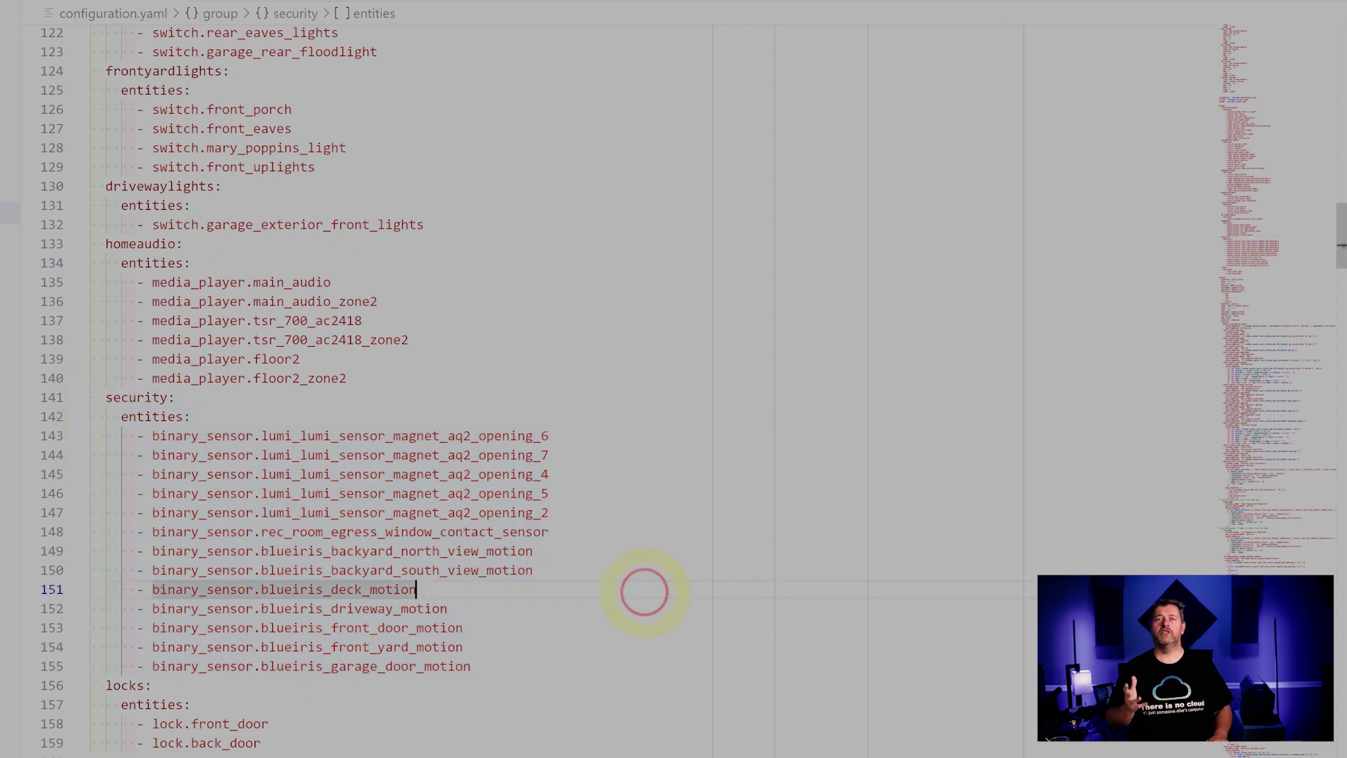
pyautogui.hotkey('ctrl', 'u')
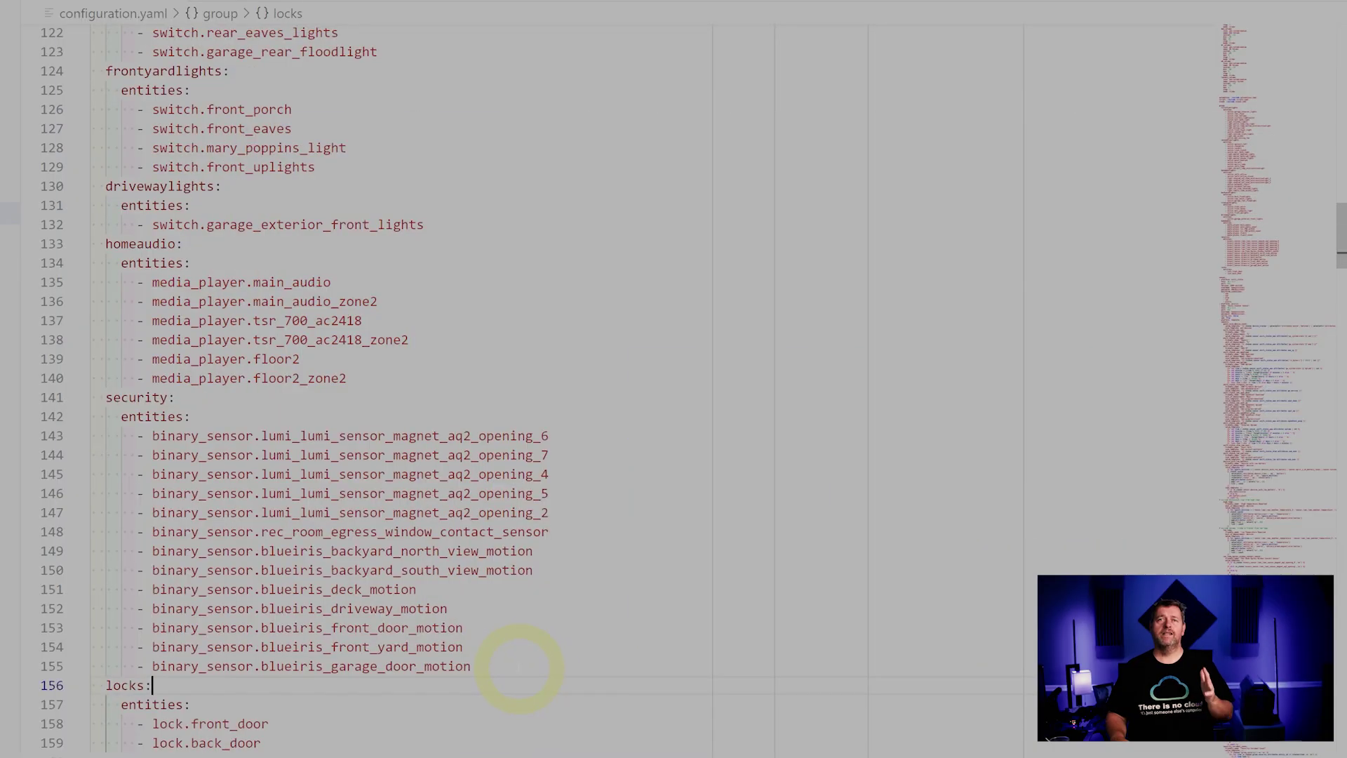
# - Scroll into the sensor section to the devices_with_low_battery and high_temp template sensors
pyautogui.scroll(-7, 524, 654)
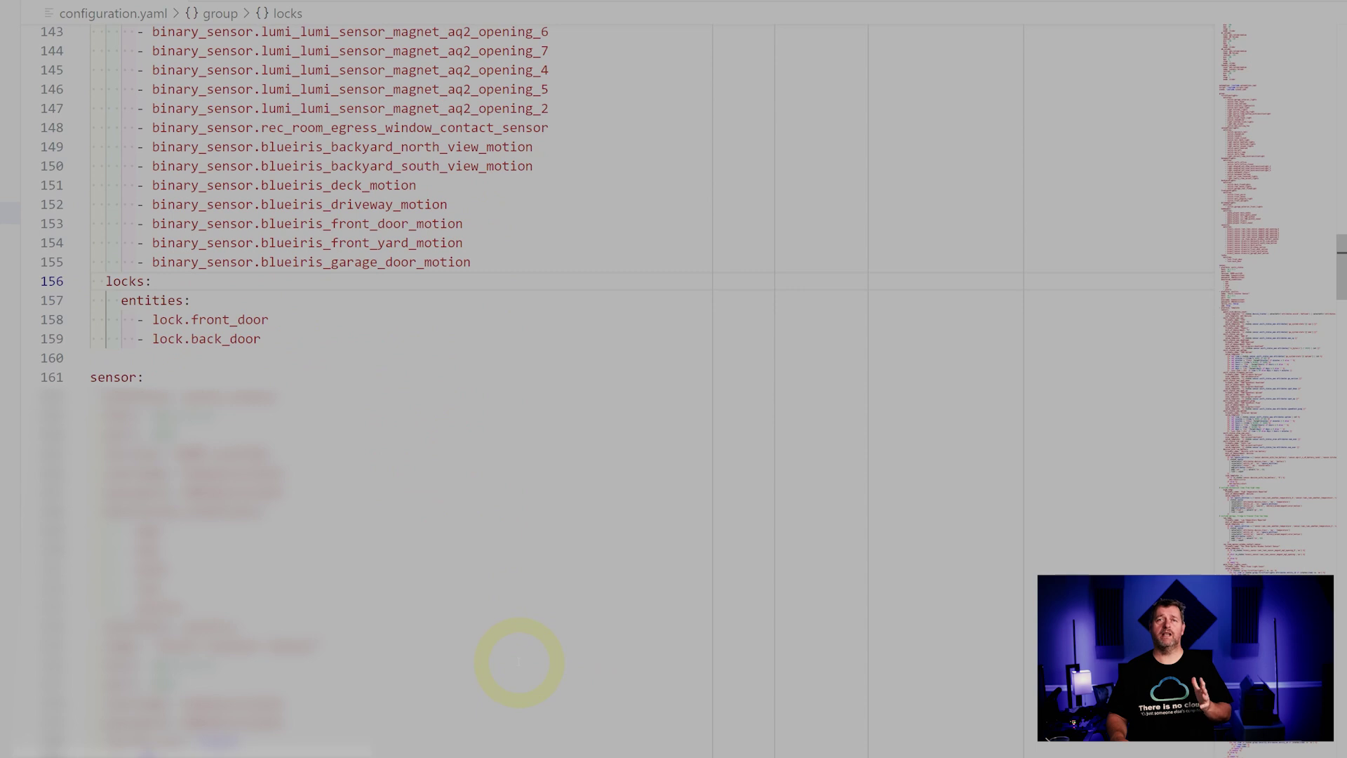
pyautogui.scroll(-10, 519, 662)
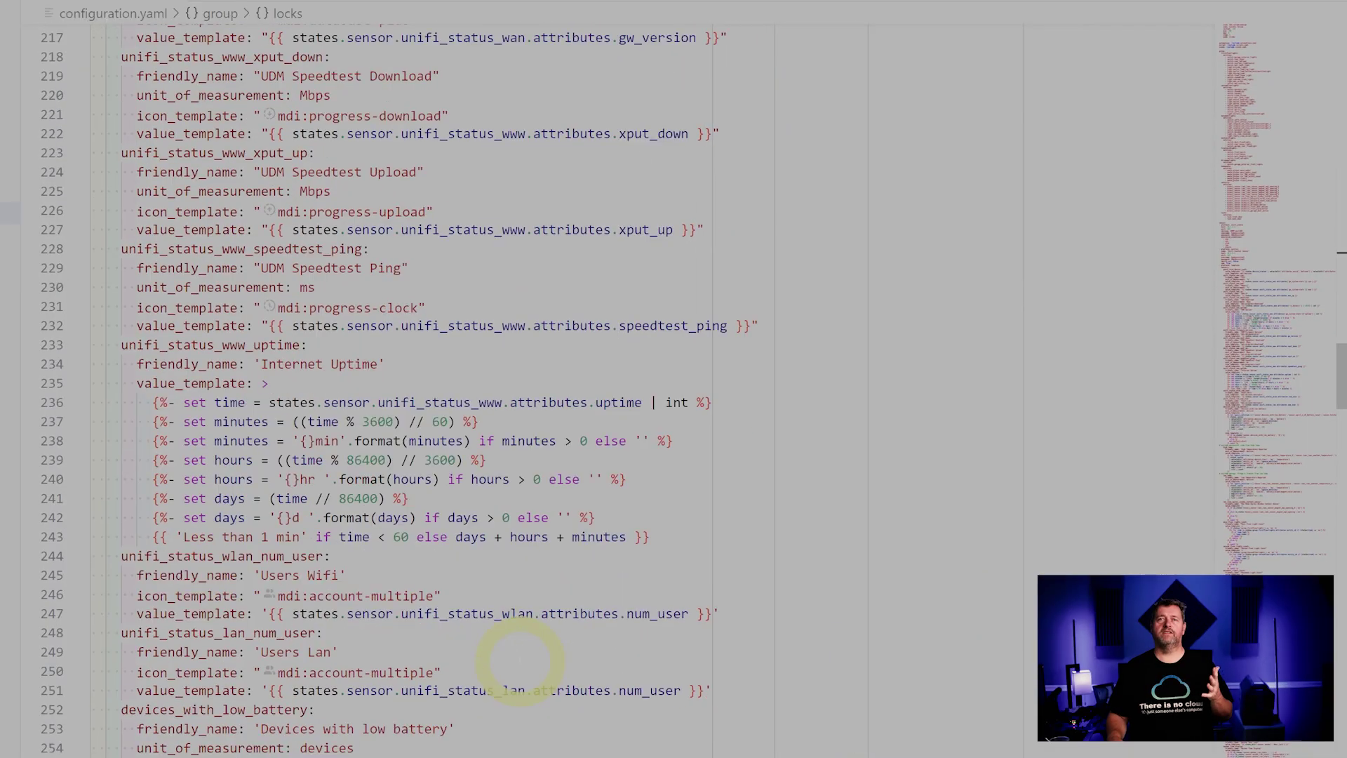
pyautogui.scroll(-9, 519, 659)
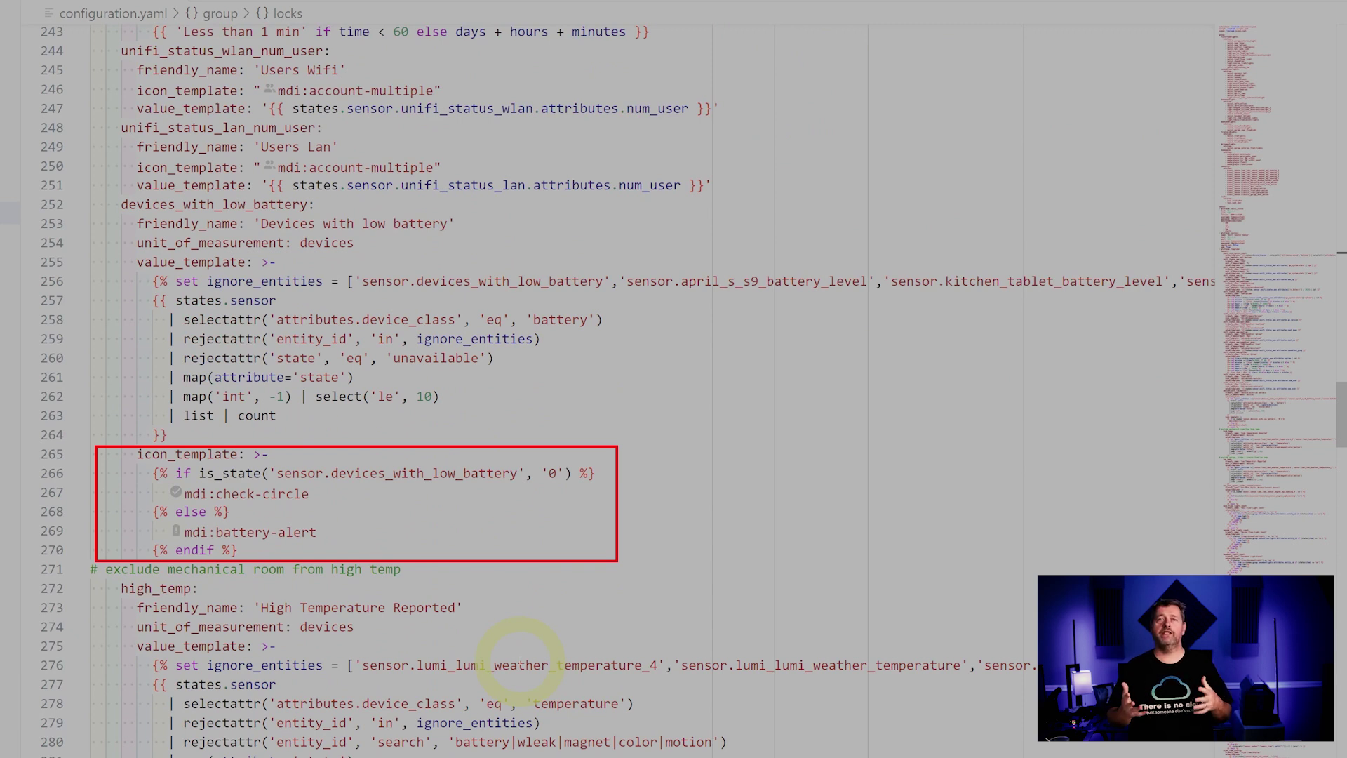
# - Scroll through high_temp, low_temp and the rec room egress window sensor to main_floor_lights_count
pyautogui.scroll(-4, 519, 659)
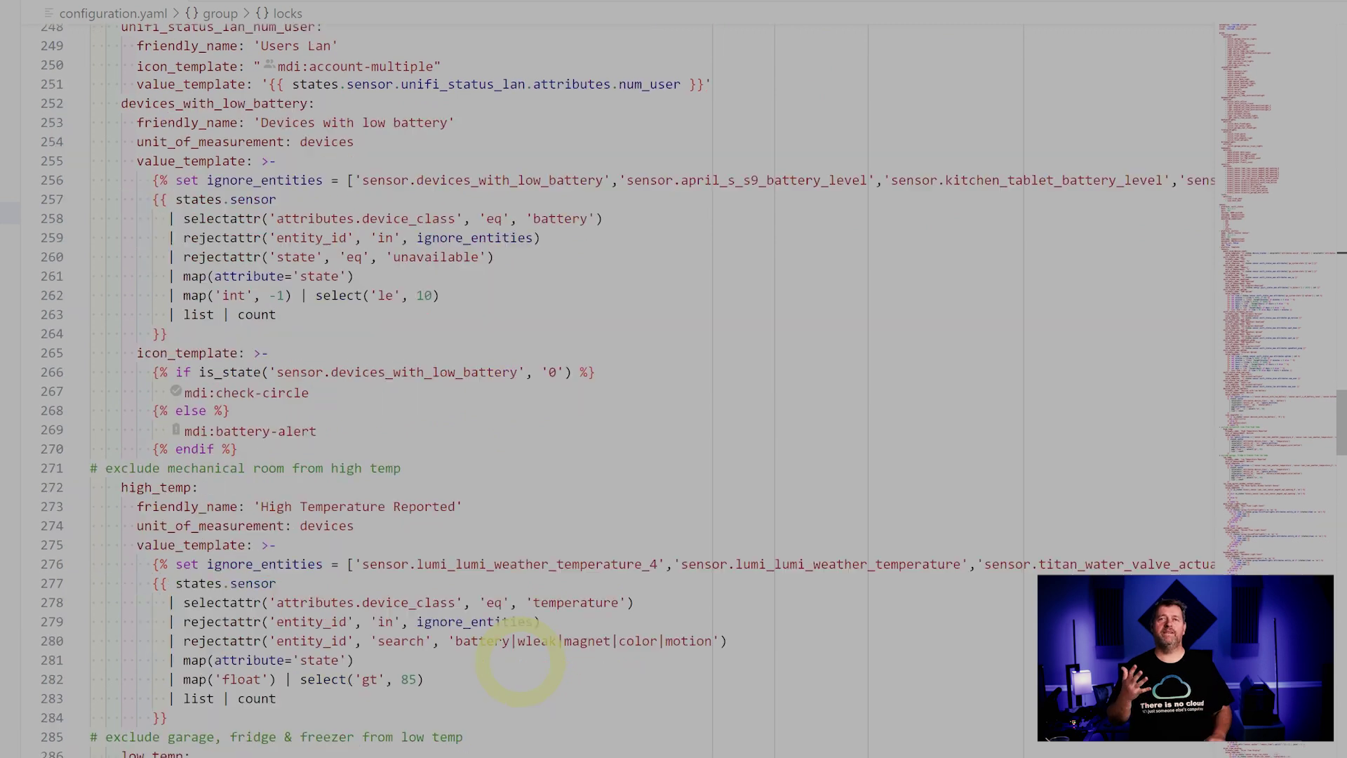
pyautogui.scroll(-2, 520, 660)
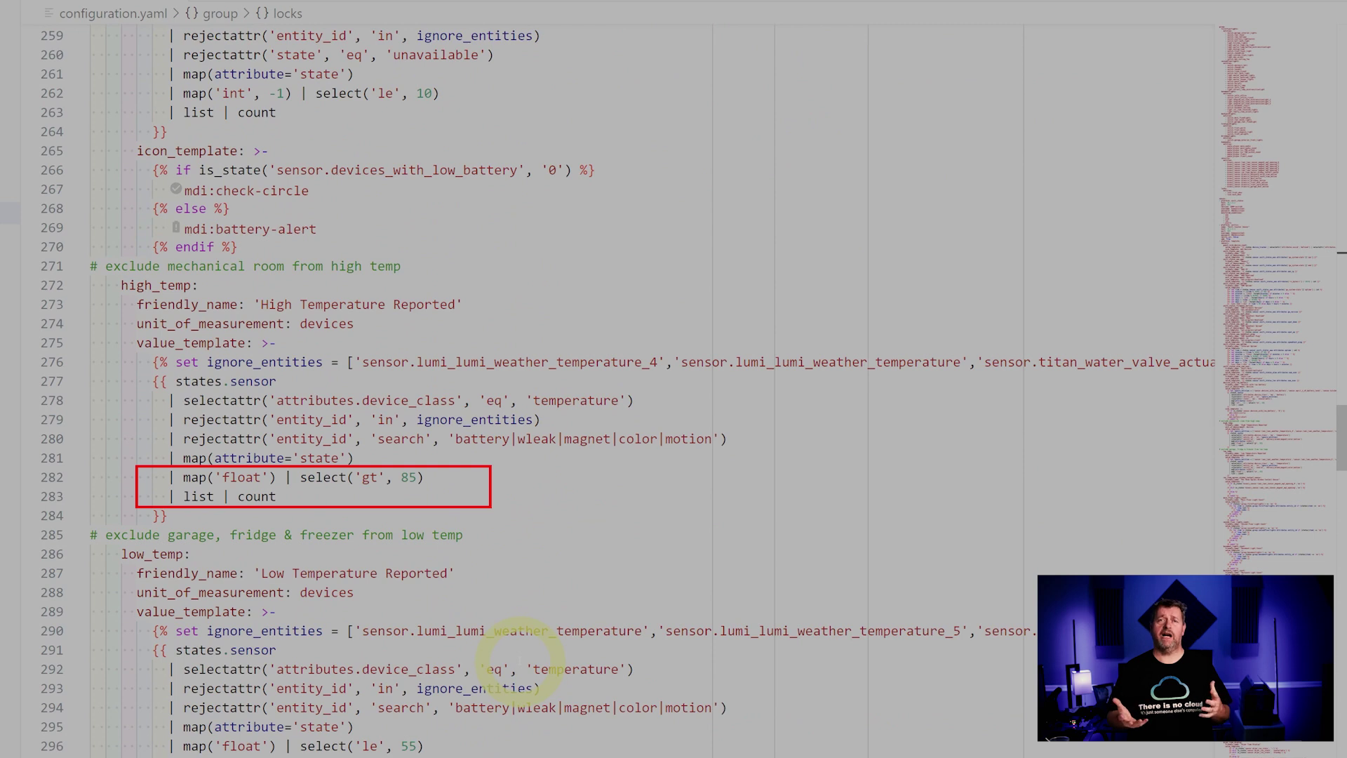
pyautogui.scroll(-7, 518, 660)
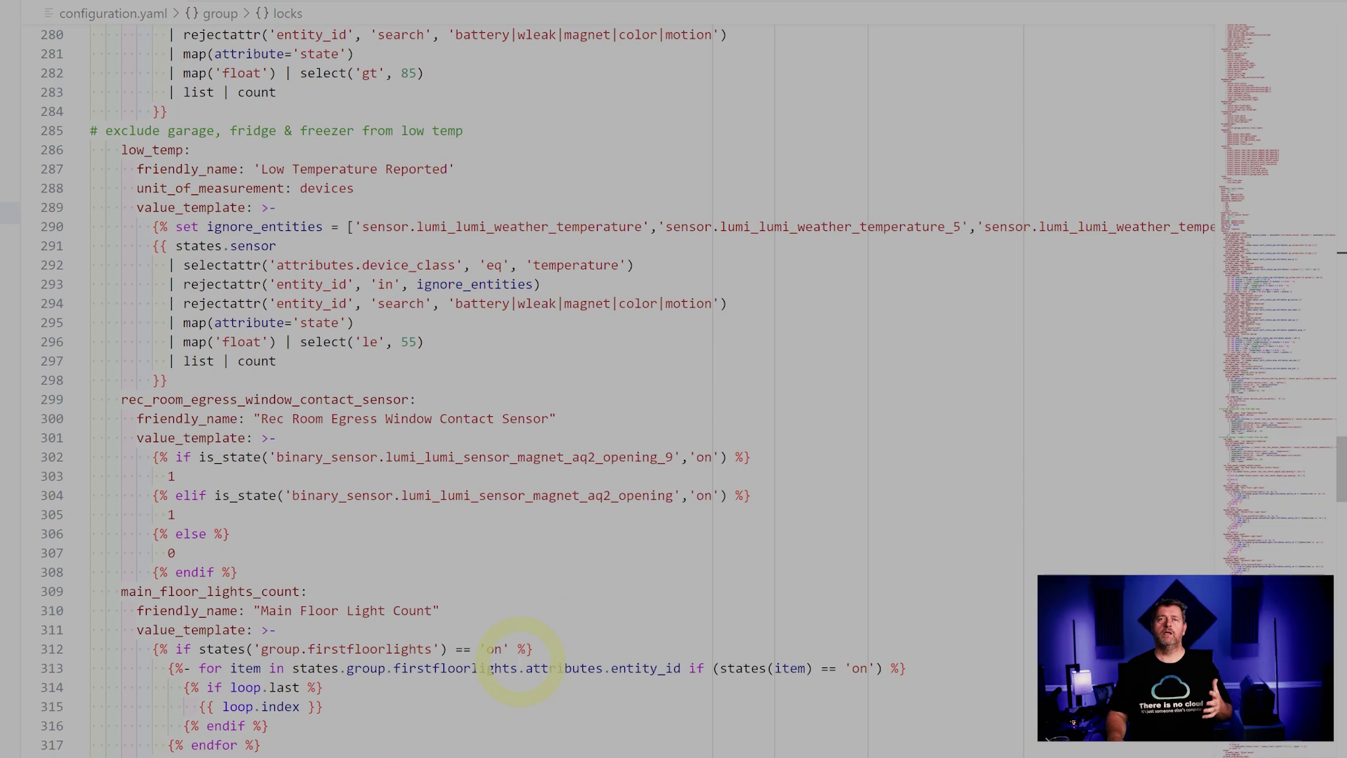
pyautogui.scroll(-3, 520, 660)
# - Highlight the main_floor, second_floor and basement lights count sensor definitions, noting the fallback 0
pyautogui.scroll(-2, 519, 660)
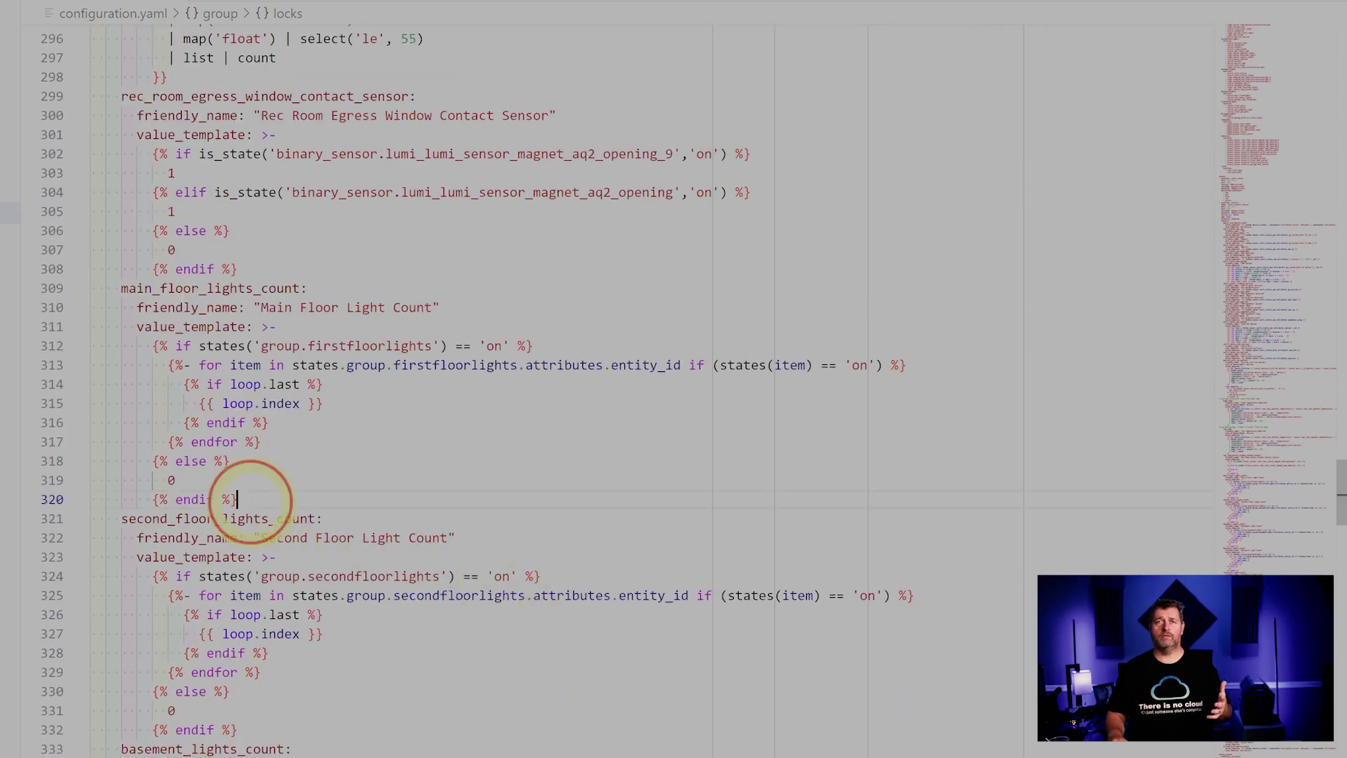
pyautogui.moveTo(239, 498); pyautogui.dragTo(84, 301)
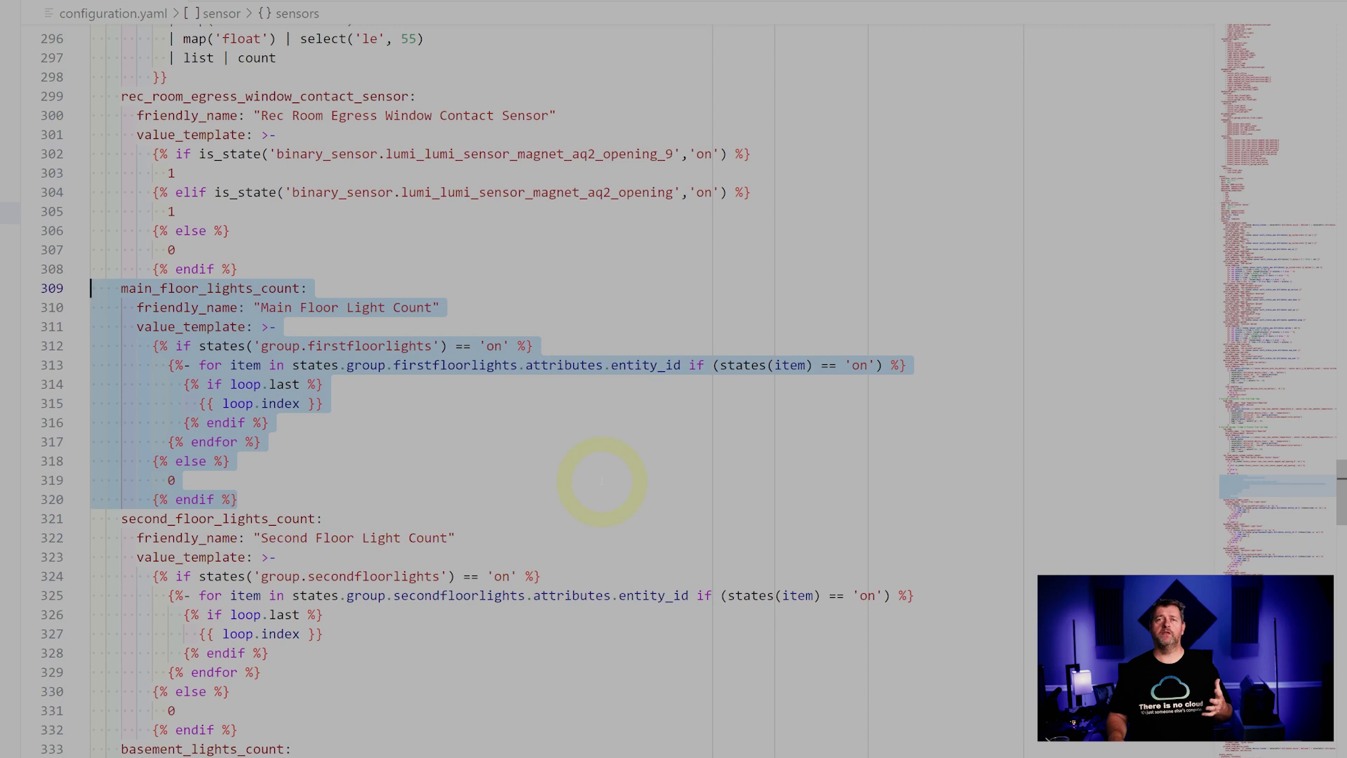
pyautogui.click(601, 481)
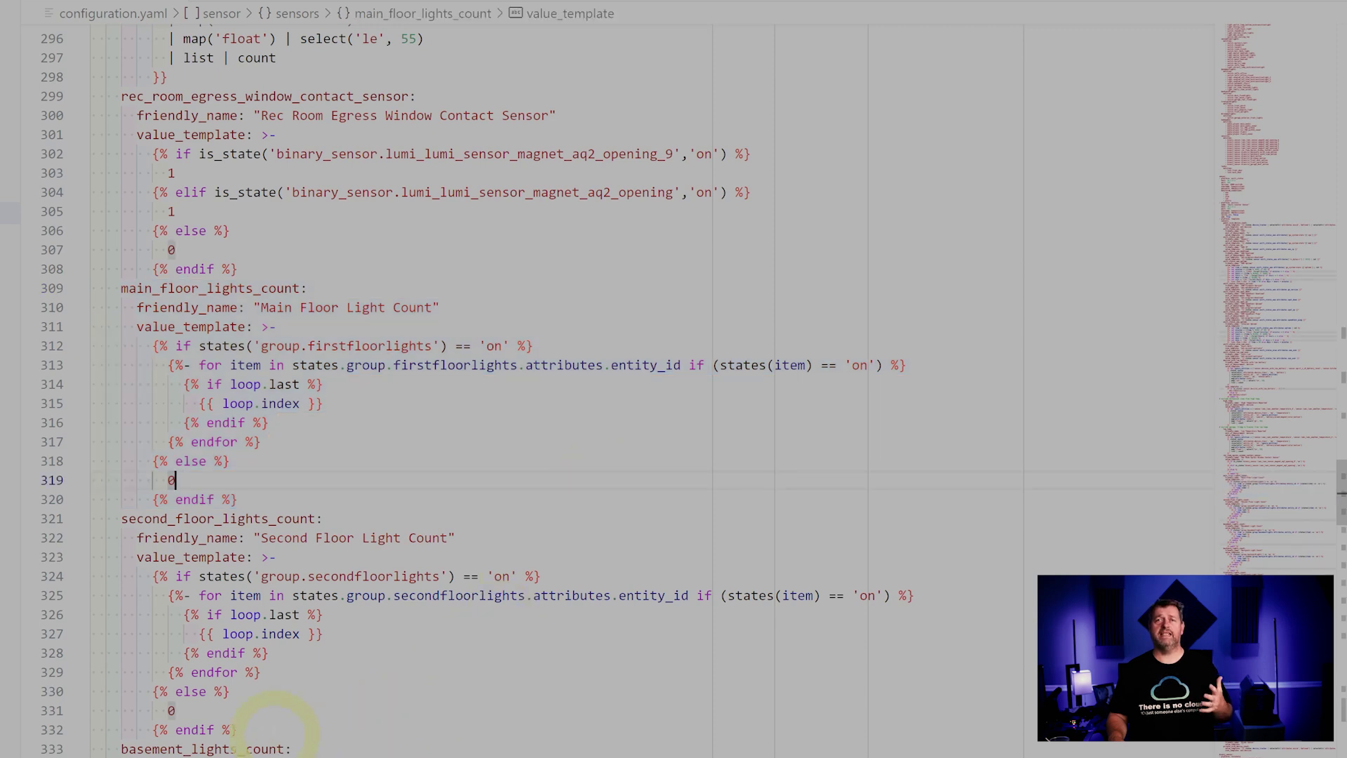
pyautogui.moveTo(242, 731); pyautogui.dragTo(88, 518)
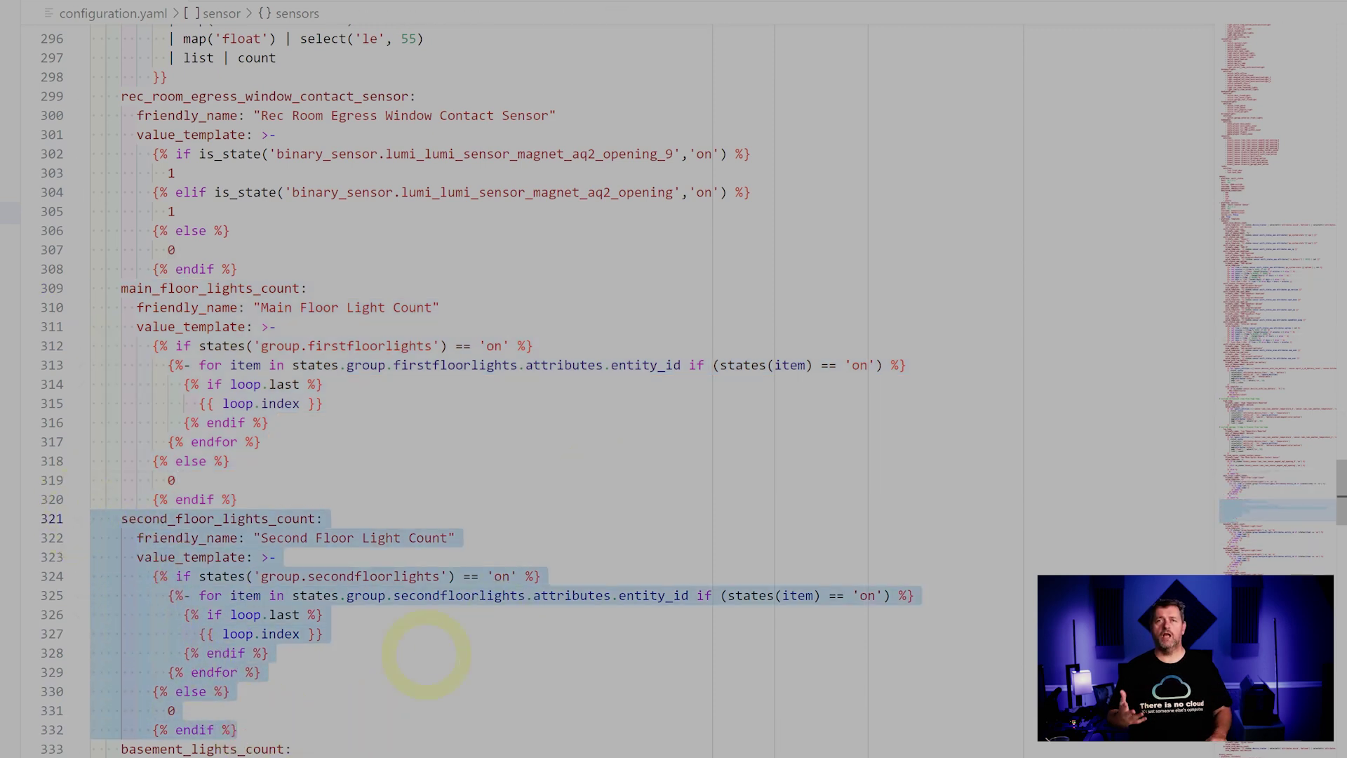
pyautogui.scroll(-7, 526, 666)
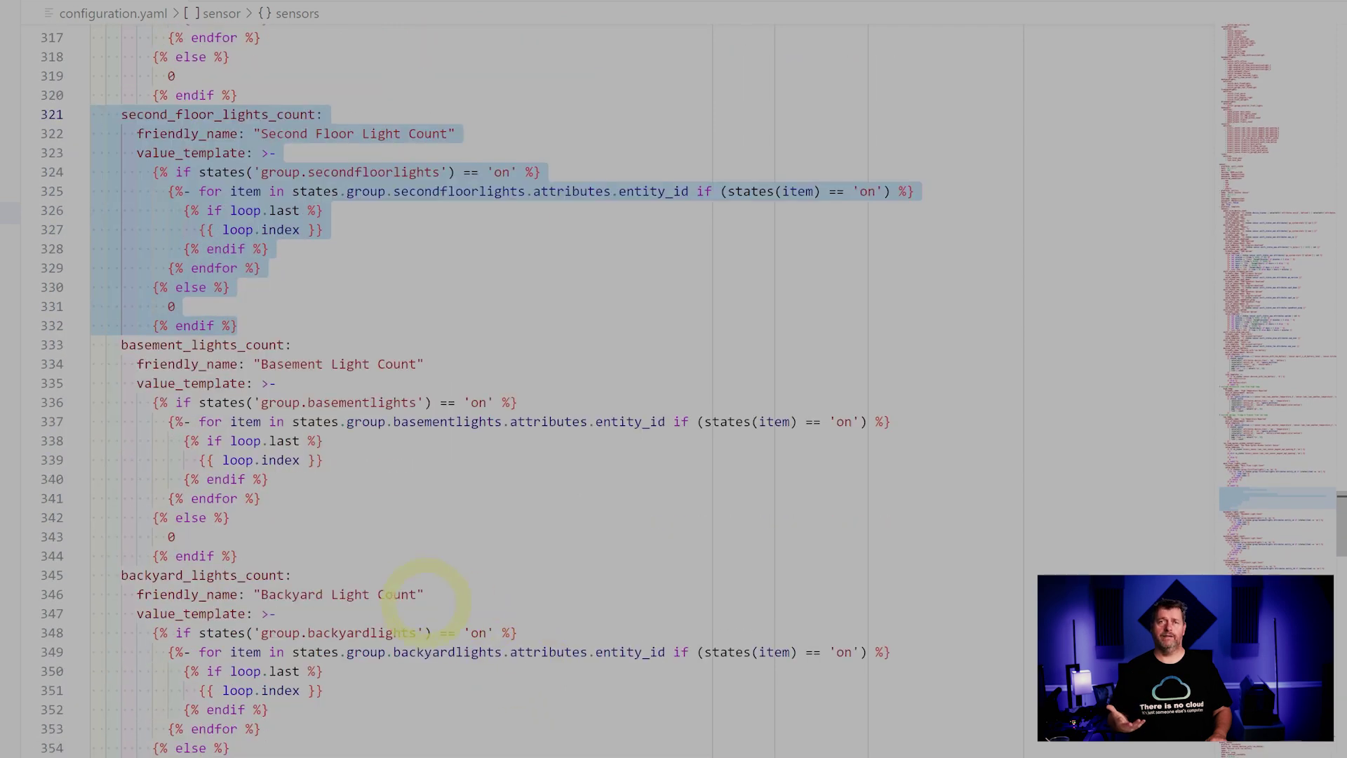
pyautogui.moveTo(239, 556); pyautogui.dragTo(90, 344)
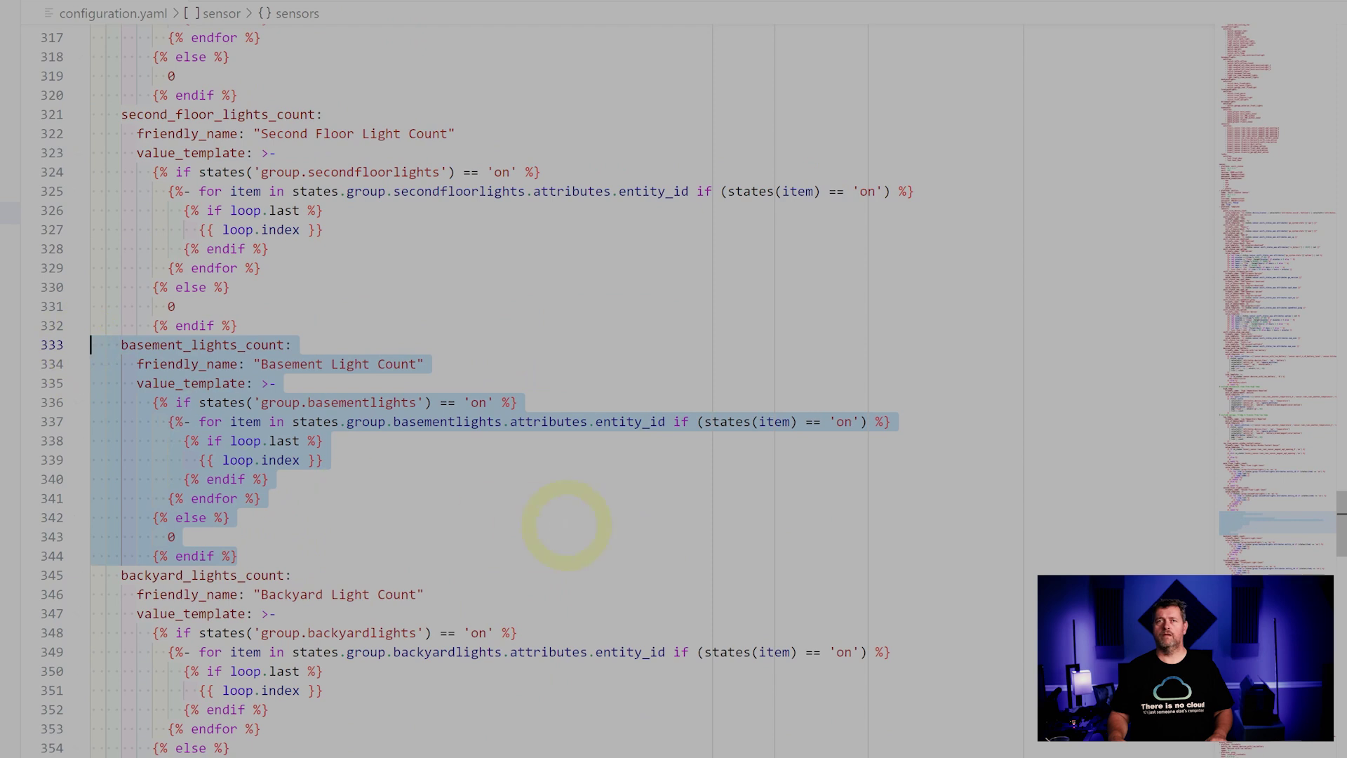
# - Highlight the backyard_lights_count and unlocked_doors_count sensor definitions
pyautogui.scroll(-3, 566, 524)
pyautogui.scroll(-2, 566, 525)
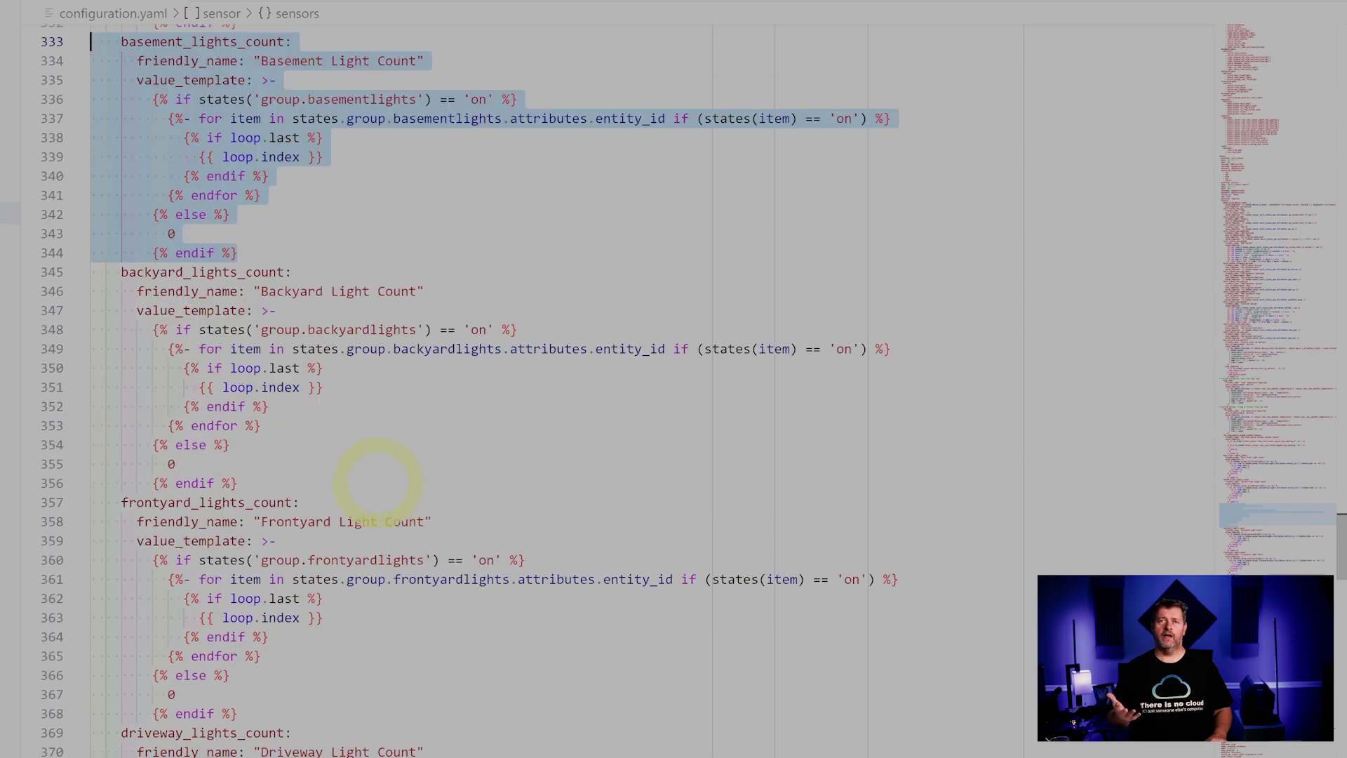
pyautogui.moveTo(288, 481); pyautogui.dragTo(90, 277)
pyautogui.scroll(-3, 479, 491)
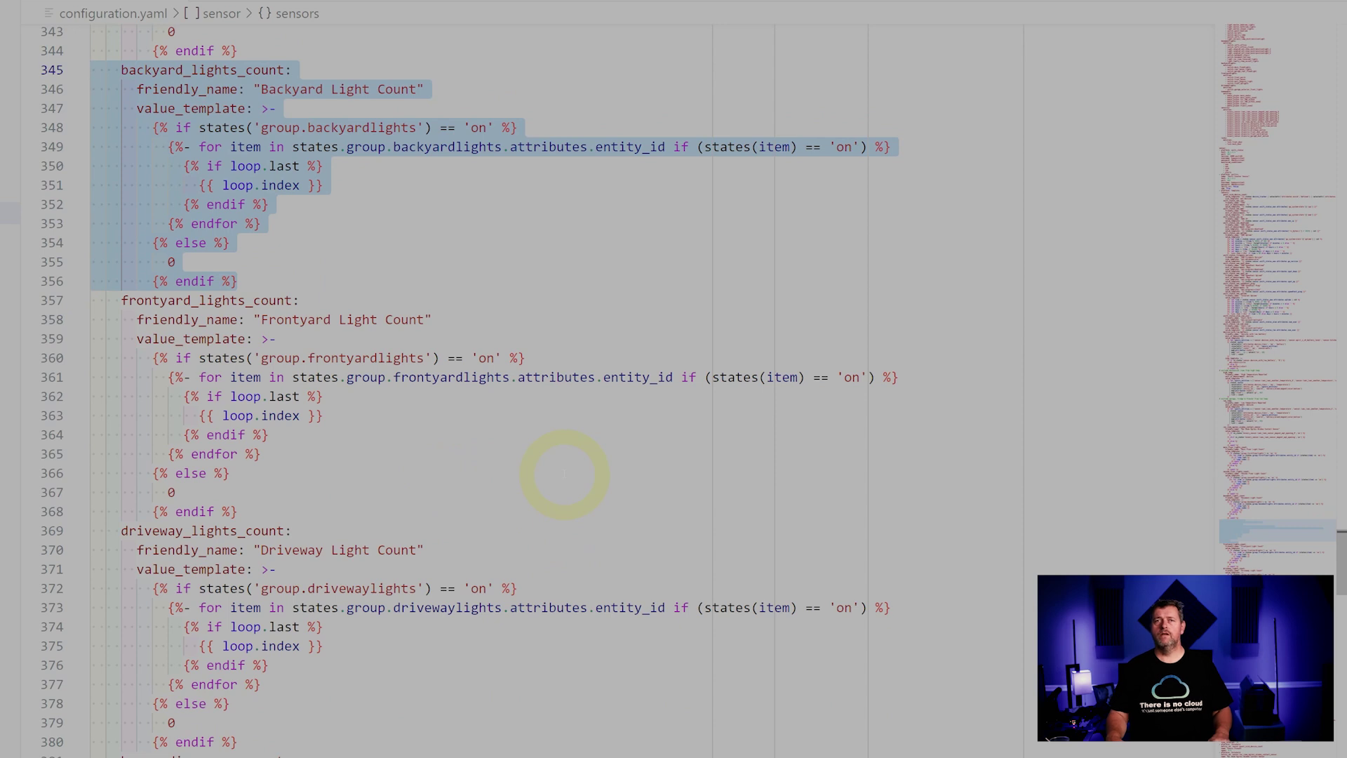
pyautogui.scroll(-11, 565, 474)
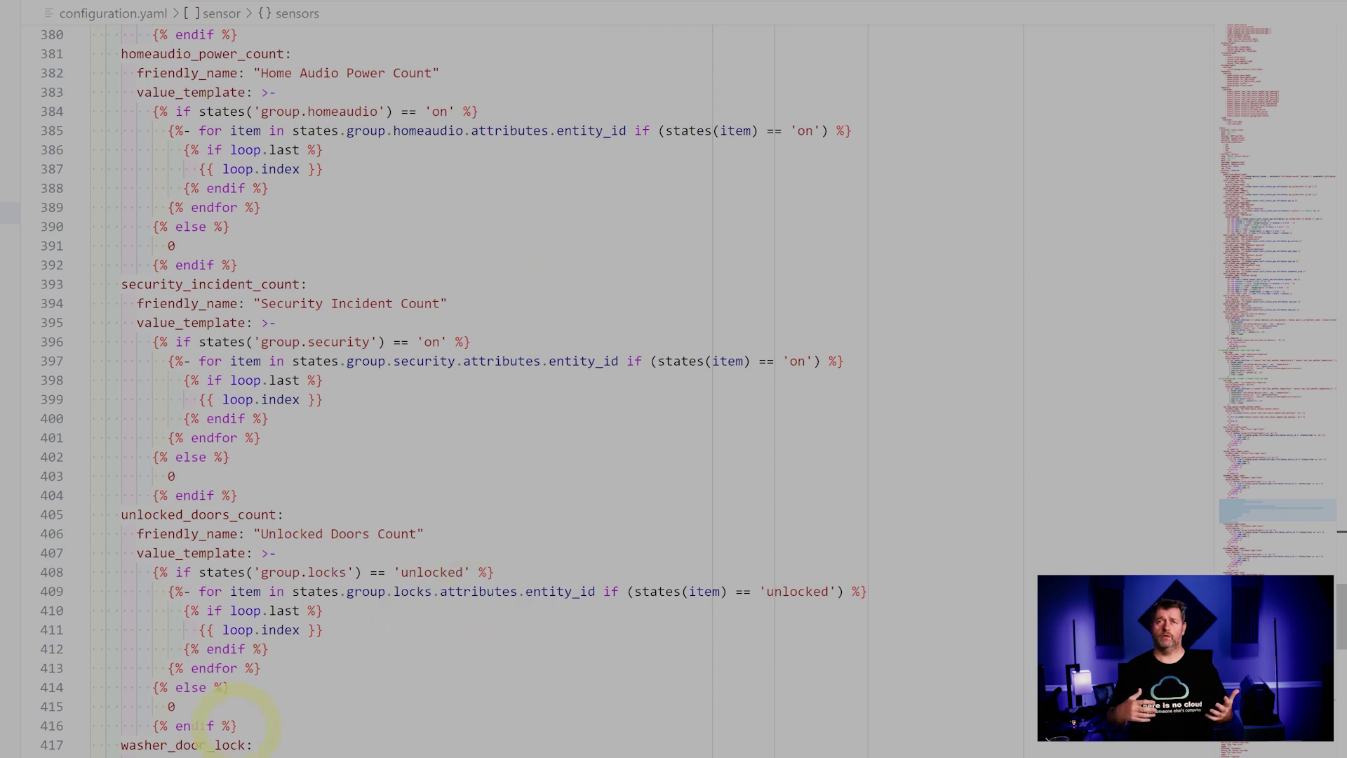
pyautogui.moveTo(237, 725); pyautogui.dragTo(98, 514)
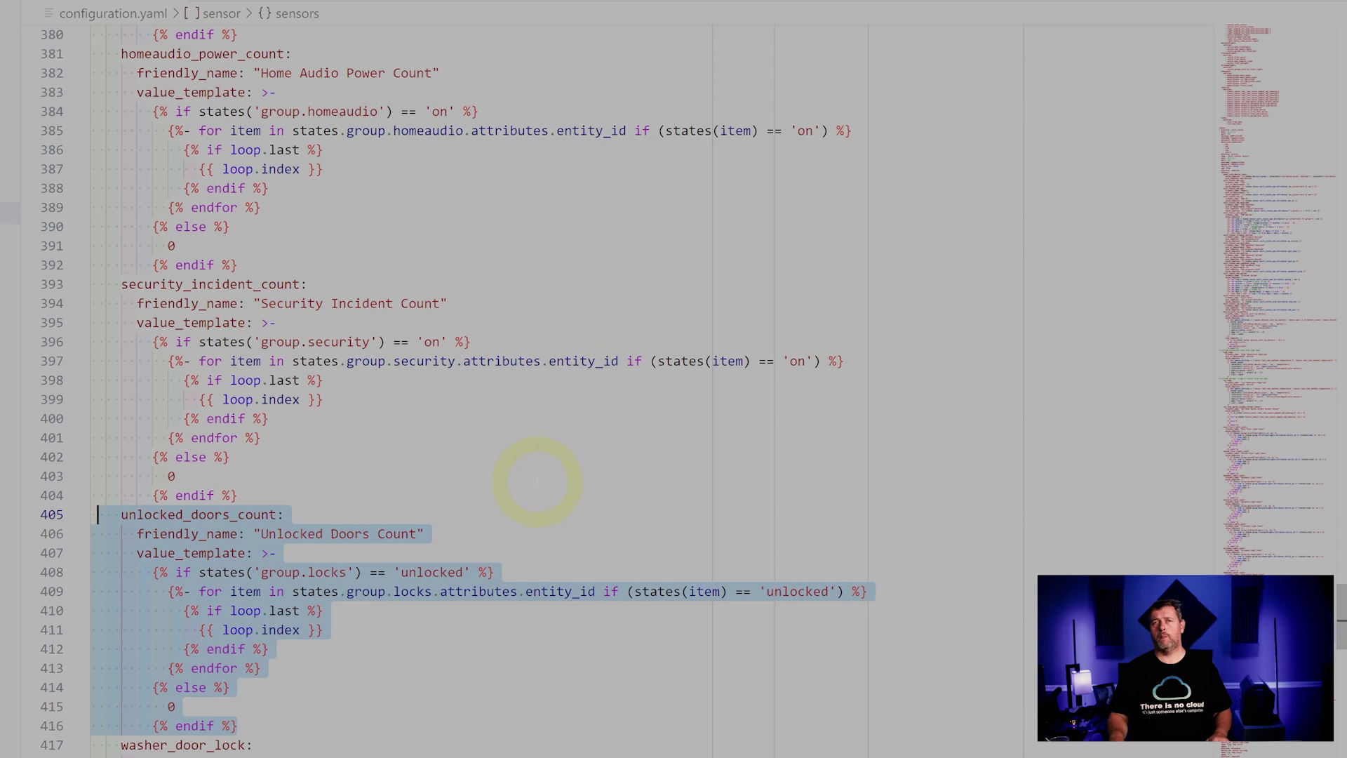
# - Clear the unlocked_doors_count selection and scroll down toward the binary_sensor section
pyautogui.hotkey('ctrl', 'x')
pyautogui.scroll(-15, 544, 470)
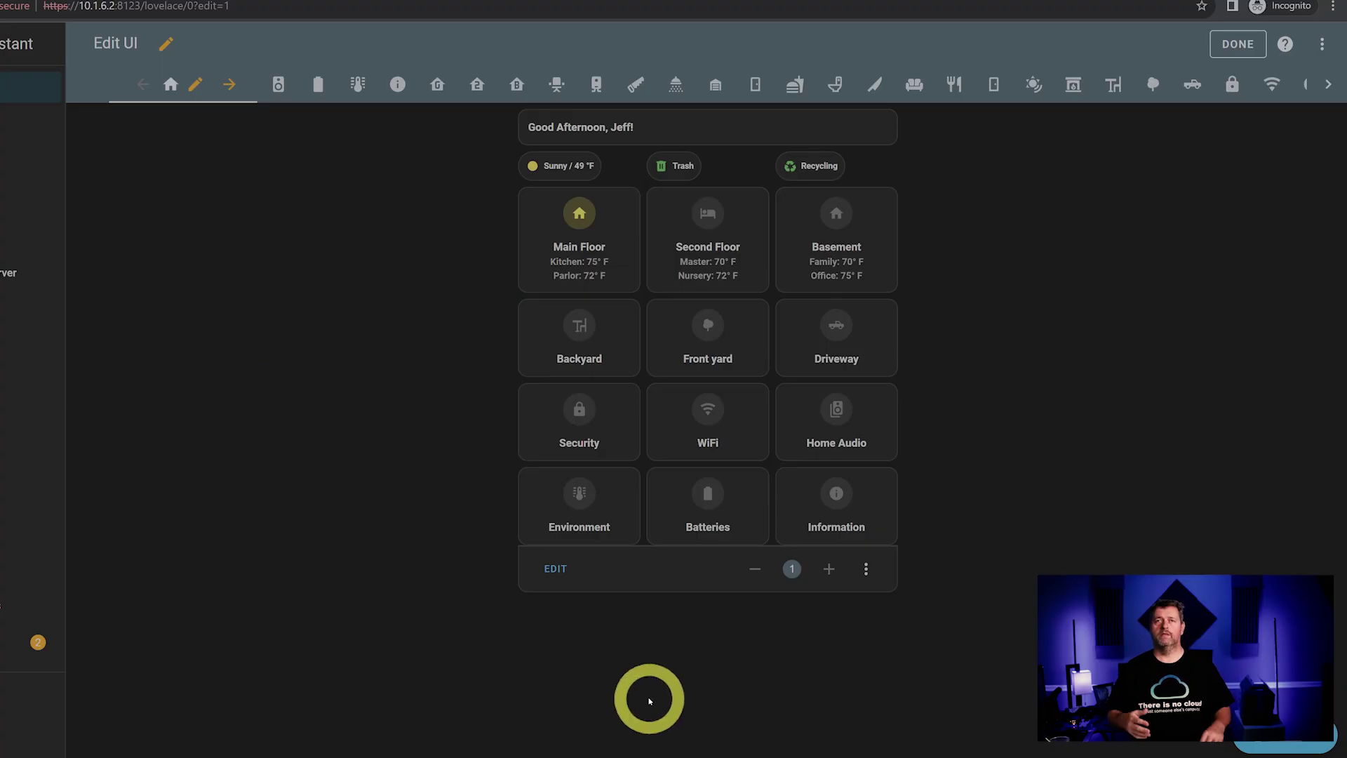
# - Open the vertical stack card's YAML code editor and select its entire contents
pyautogui.click(545, 565)
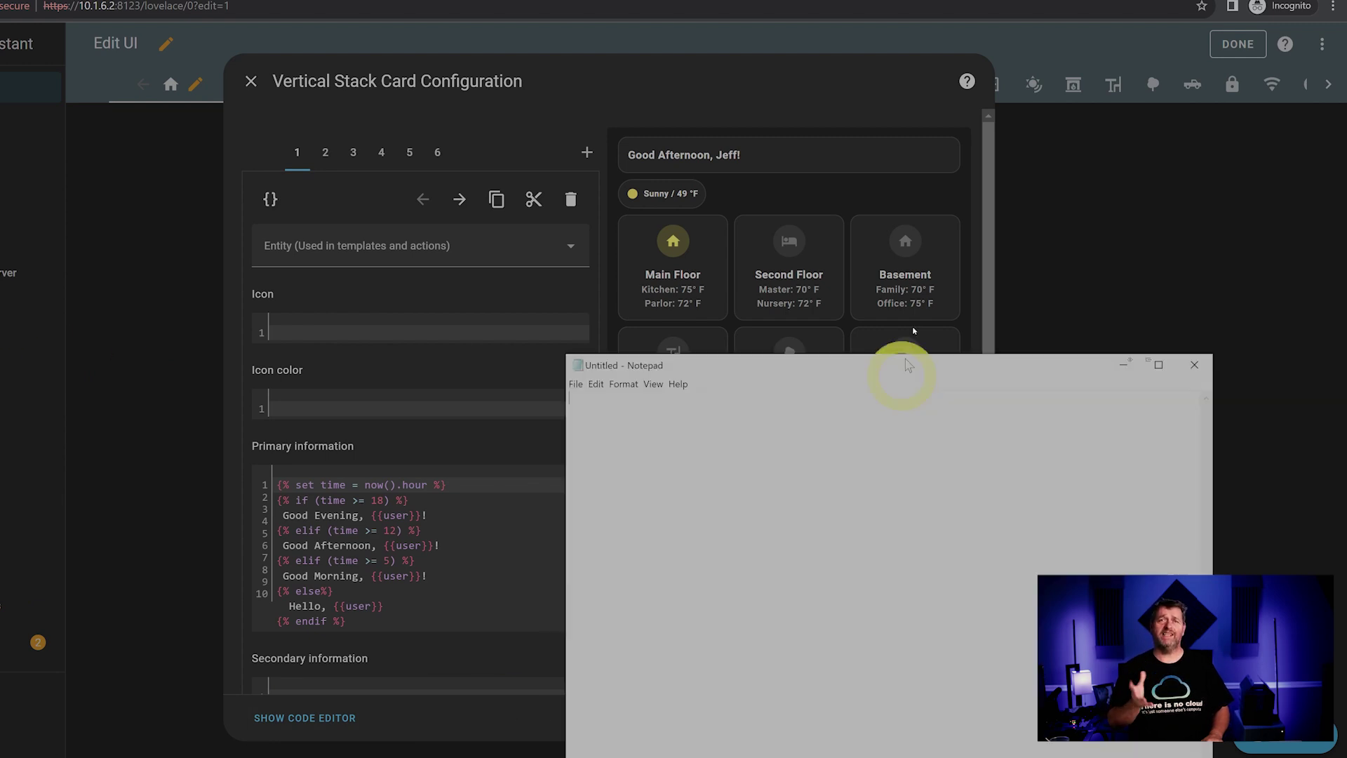
pyautogui.moveTo(902, 367); pyautogui.dragTo(1006, 0)
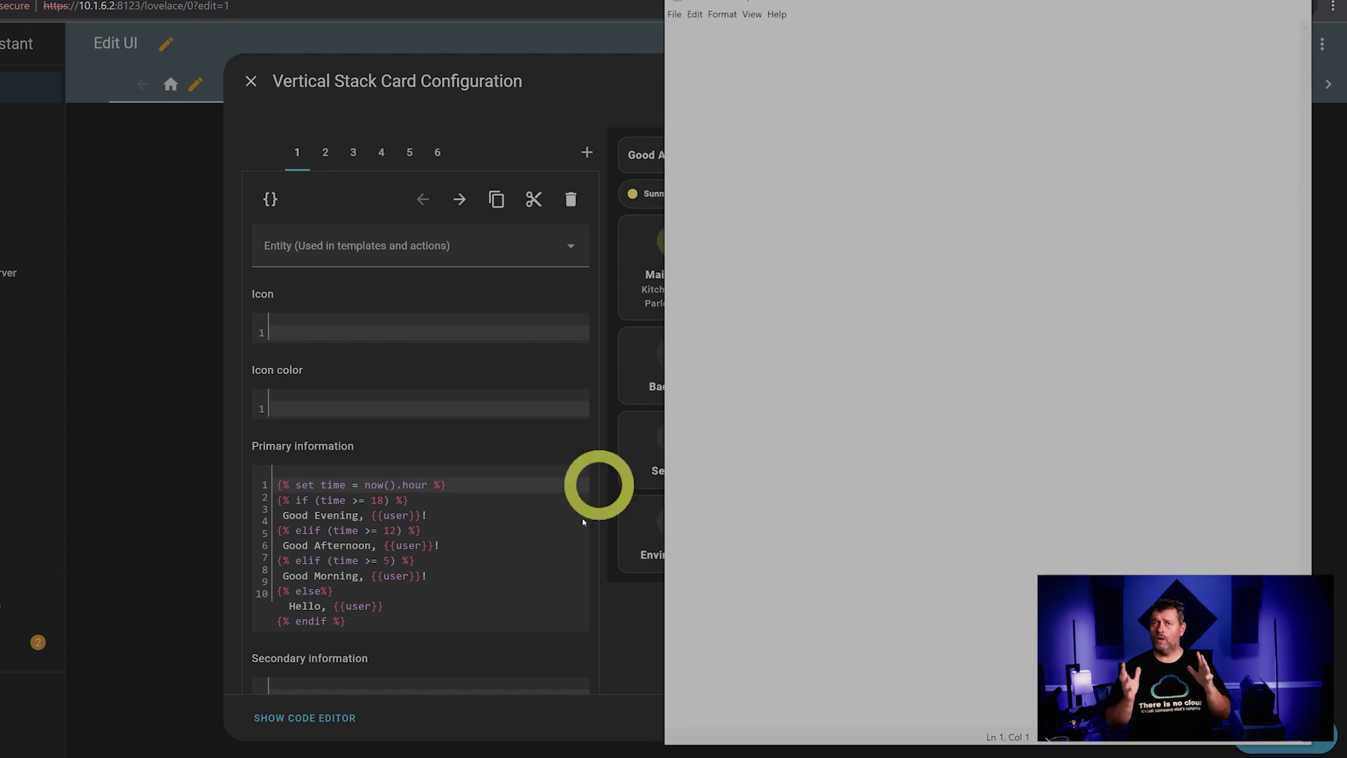
pyautogui.click(311, 718)
pyautogui.click(450, 402)
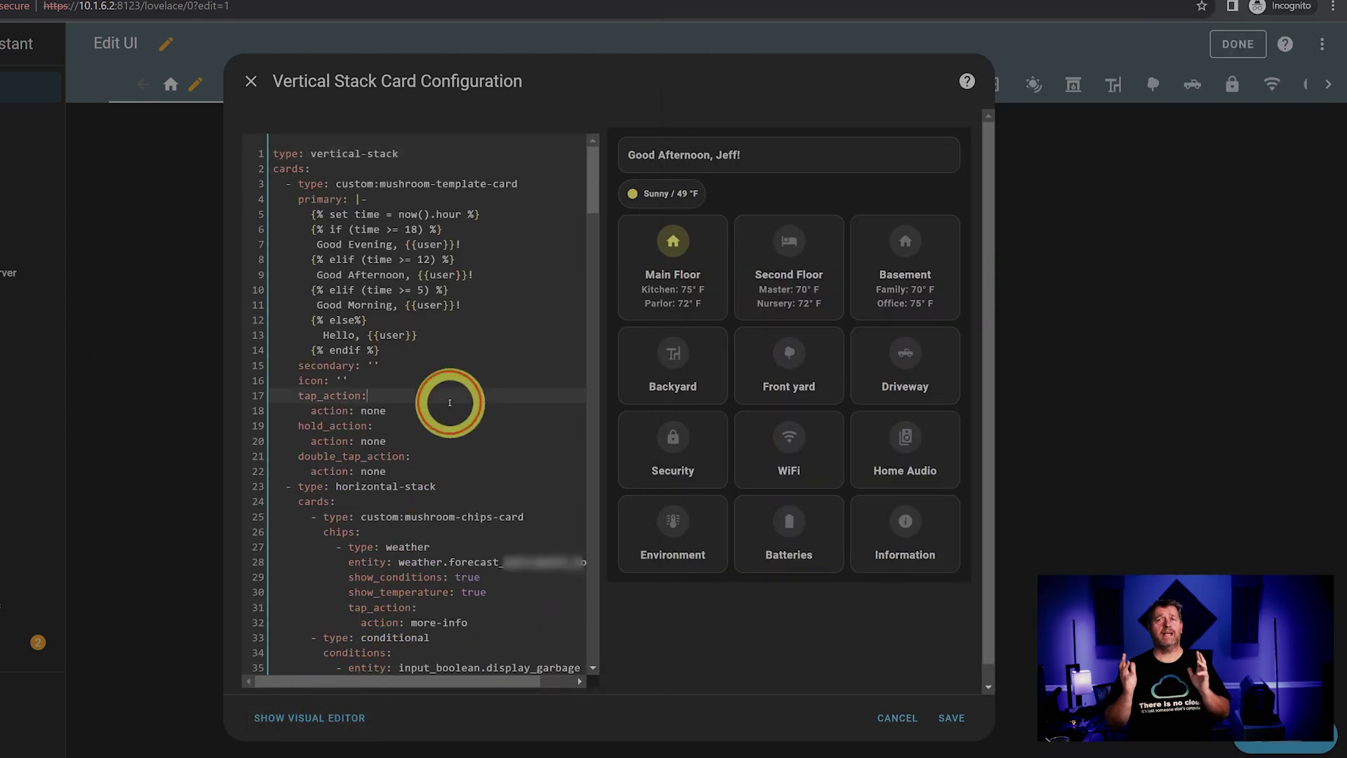
pyautogui.hotkey('ctrl', 'a')
pyautogui.click(437, 660)
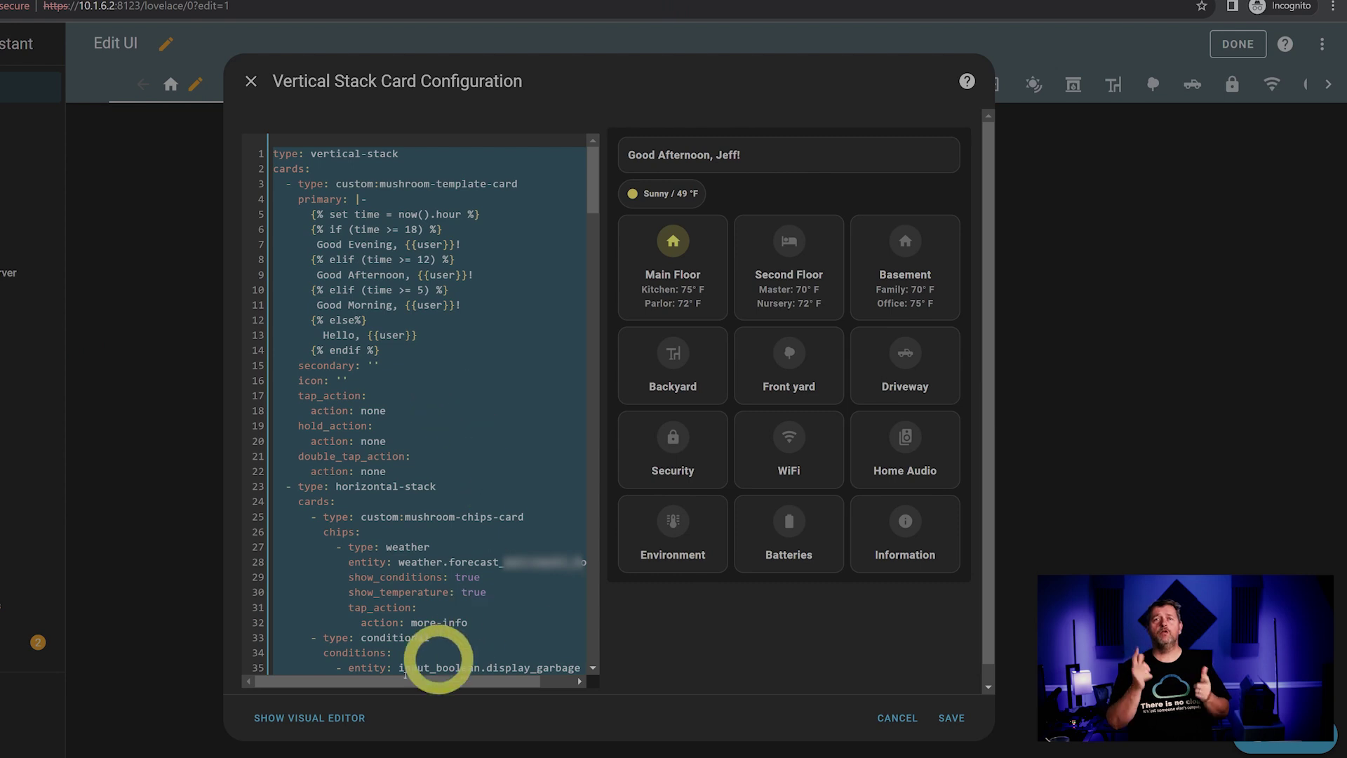
# - Paste the card YAML into Notepad, centre it over the editor, and highlight 'type: vertical-stack'
pyautogui.hotkey('alt', 'Tab')
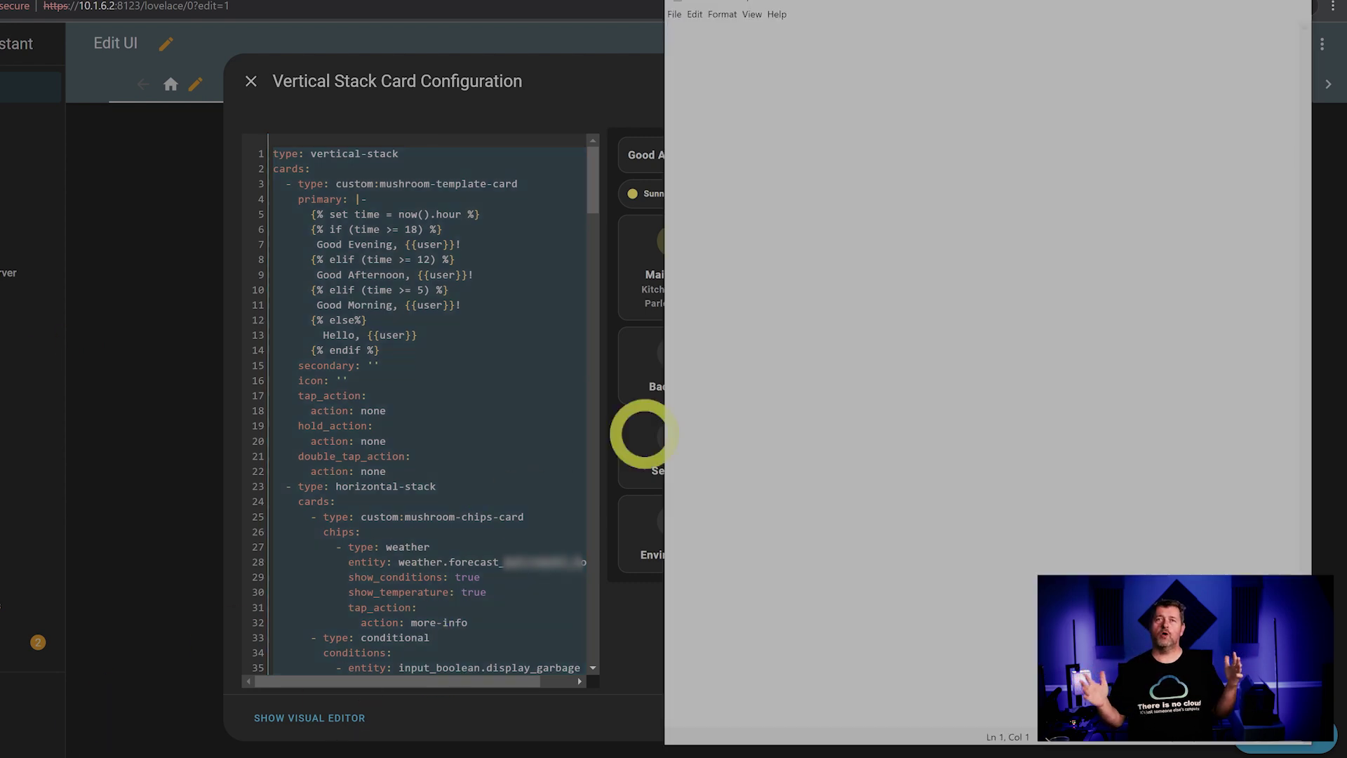
pyautogui.click(843, 261)
pyautogui.click(959, 52)
pyautogui.hotkey('ctrl', 'v')
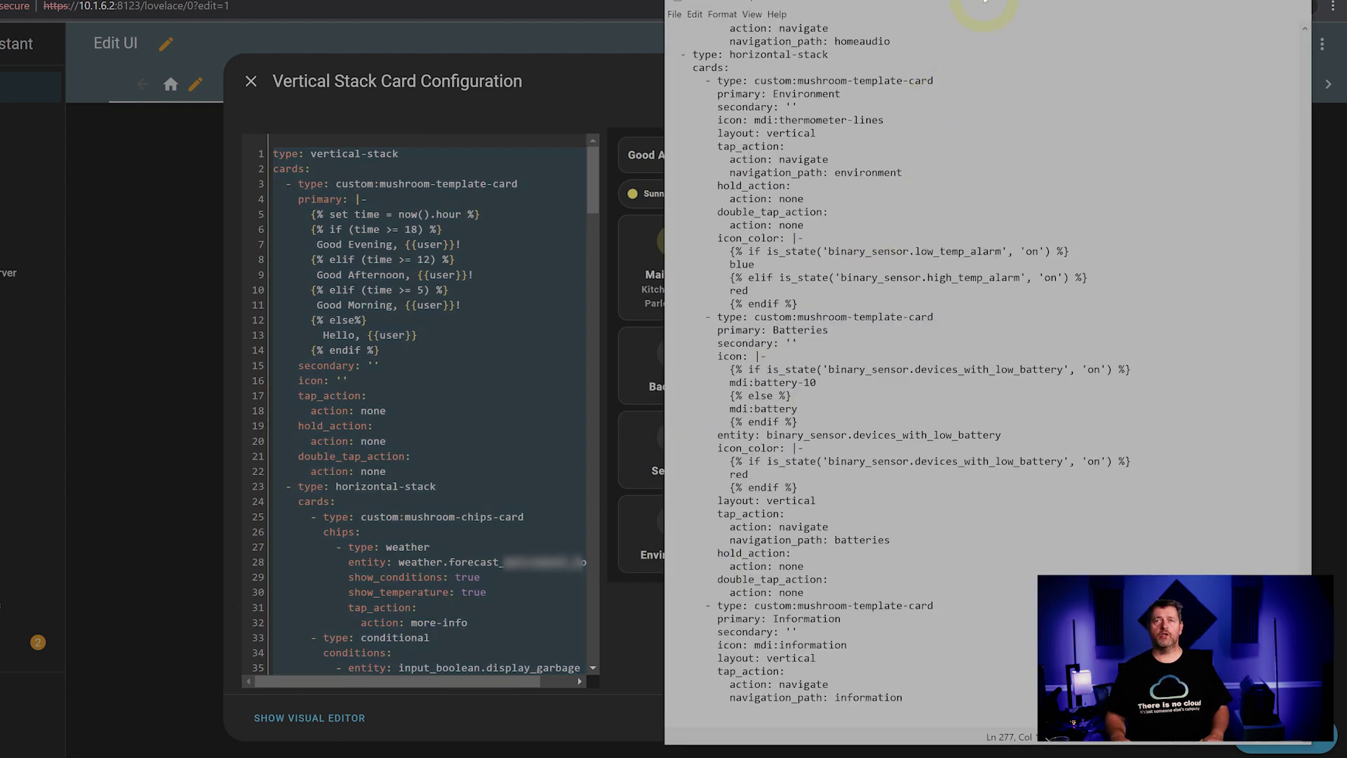
pyautogui.moveTo(984, 2); pyautogui.dragTo(582, 1)
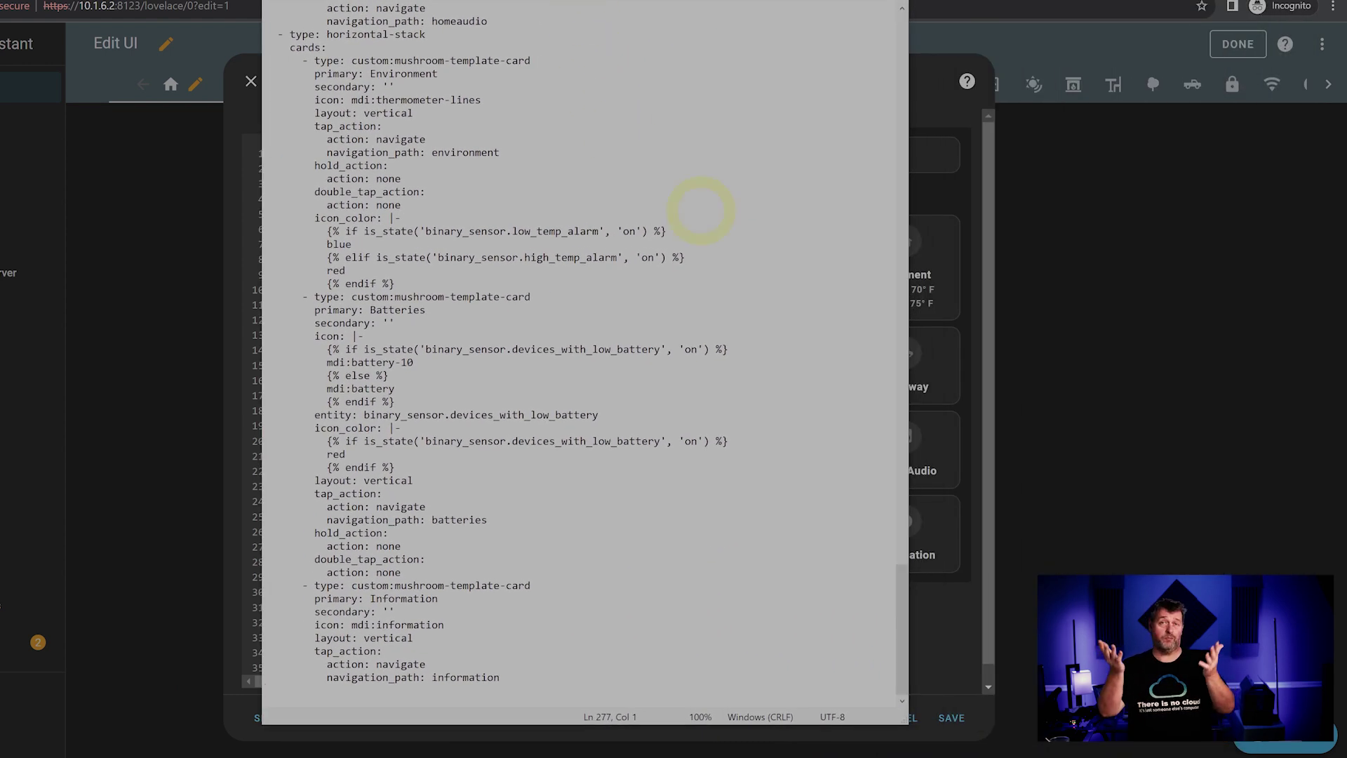
pyautogui.scroll(20, 704, 207)
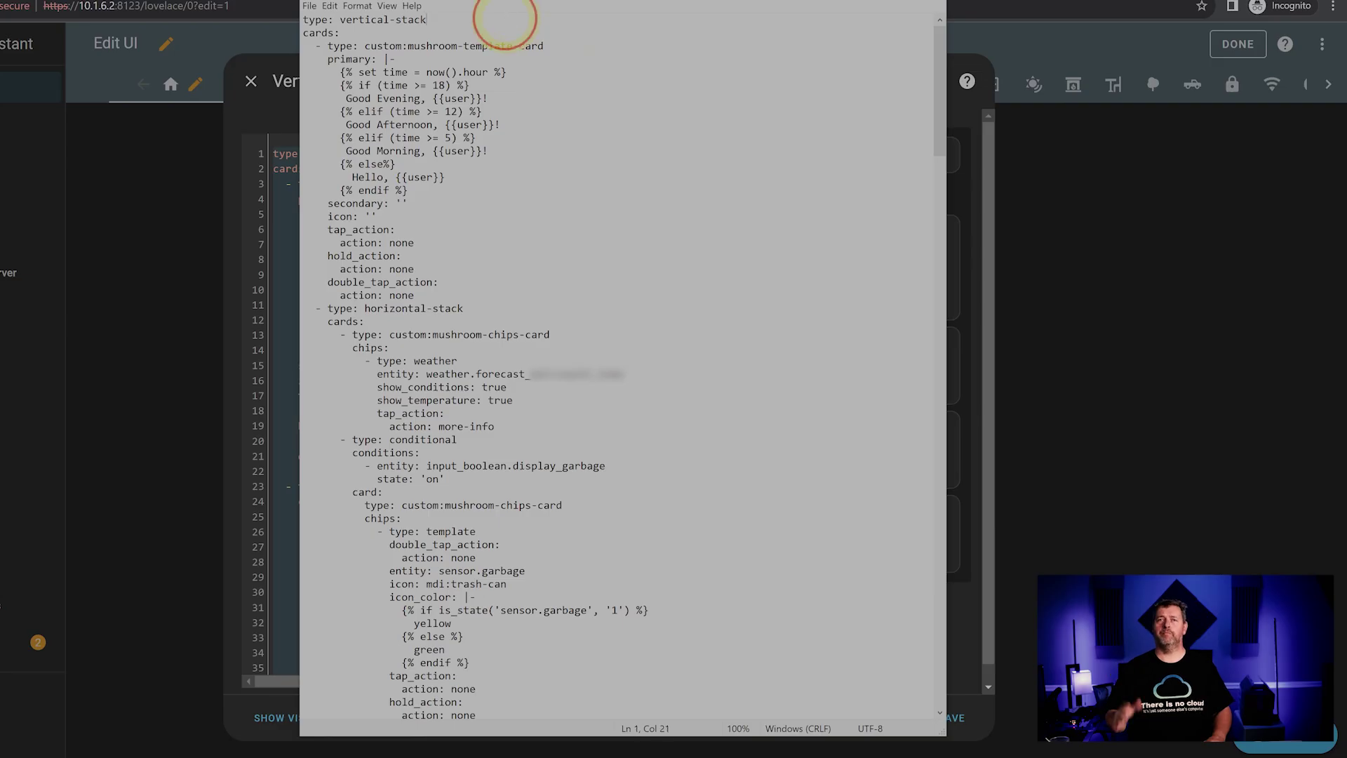
pyautogui.moveTo(504, 18); pyautogui.dragTo(277, 21)
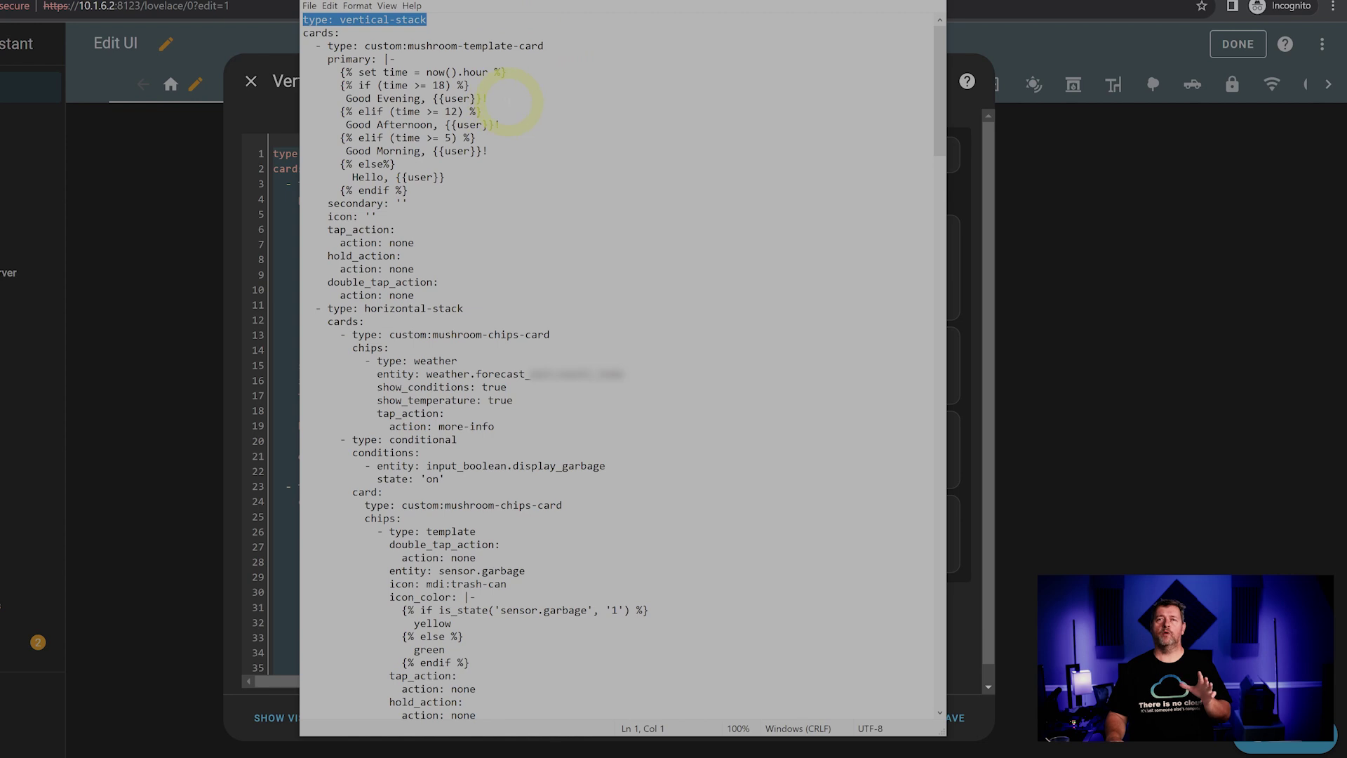
pyautogui.click(525, 116)
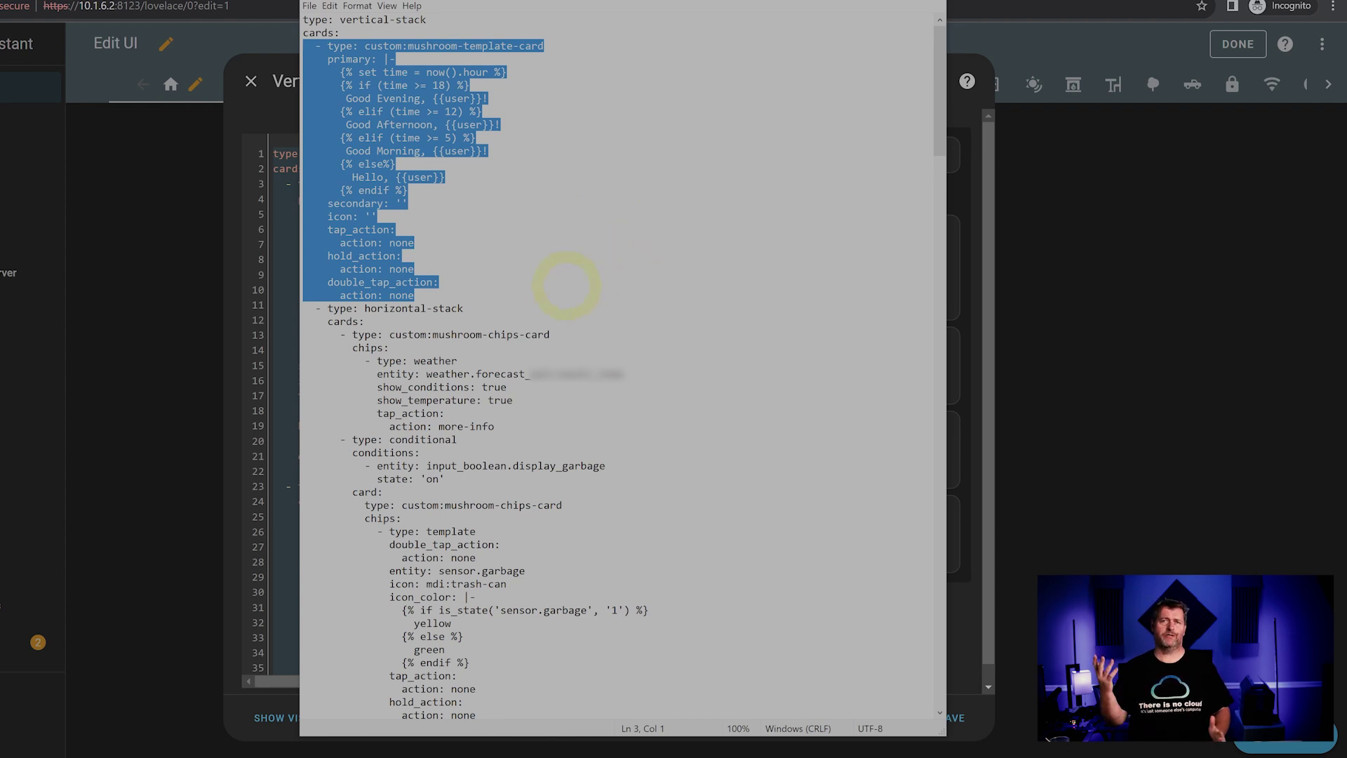
pyautogui.click(531, 298)
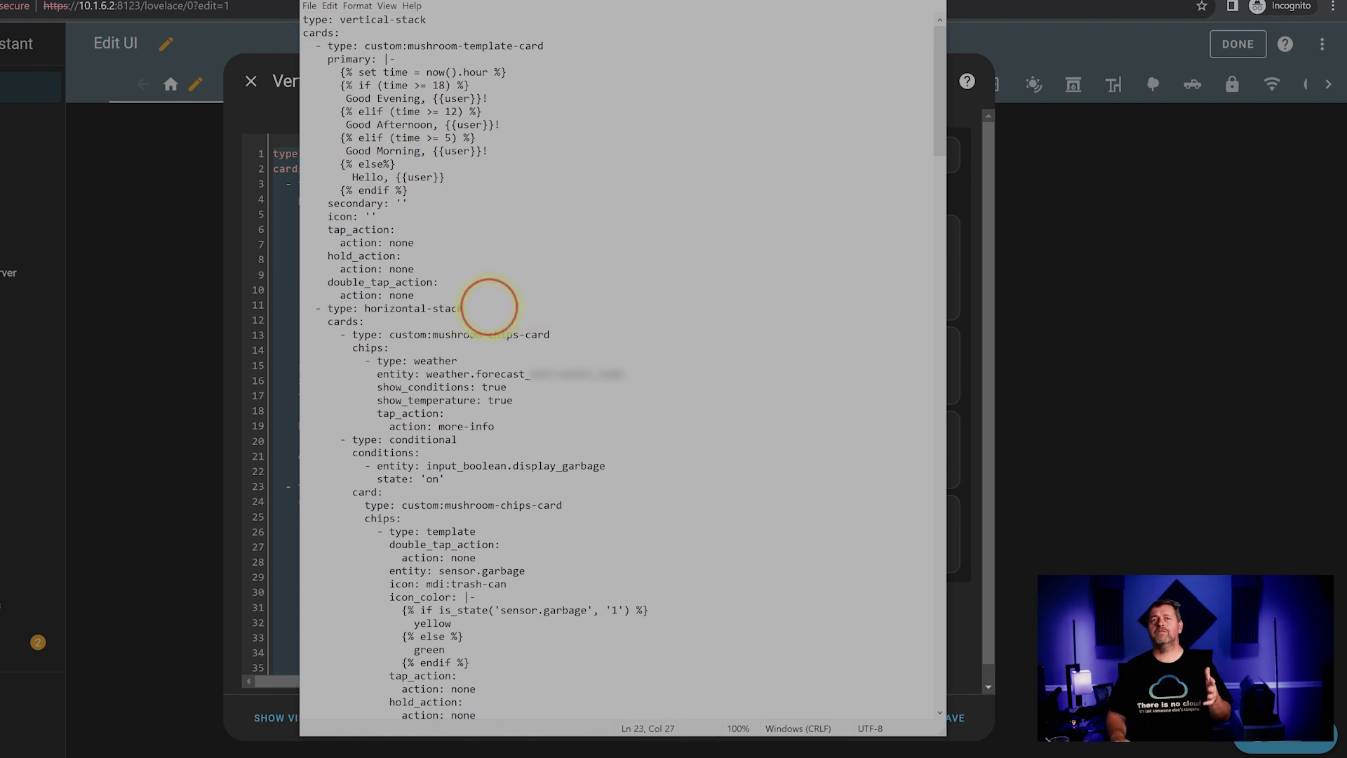
pyautogui.moveTo(489, 307); pyautogui.dragTo(281, 309)
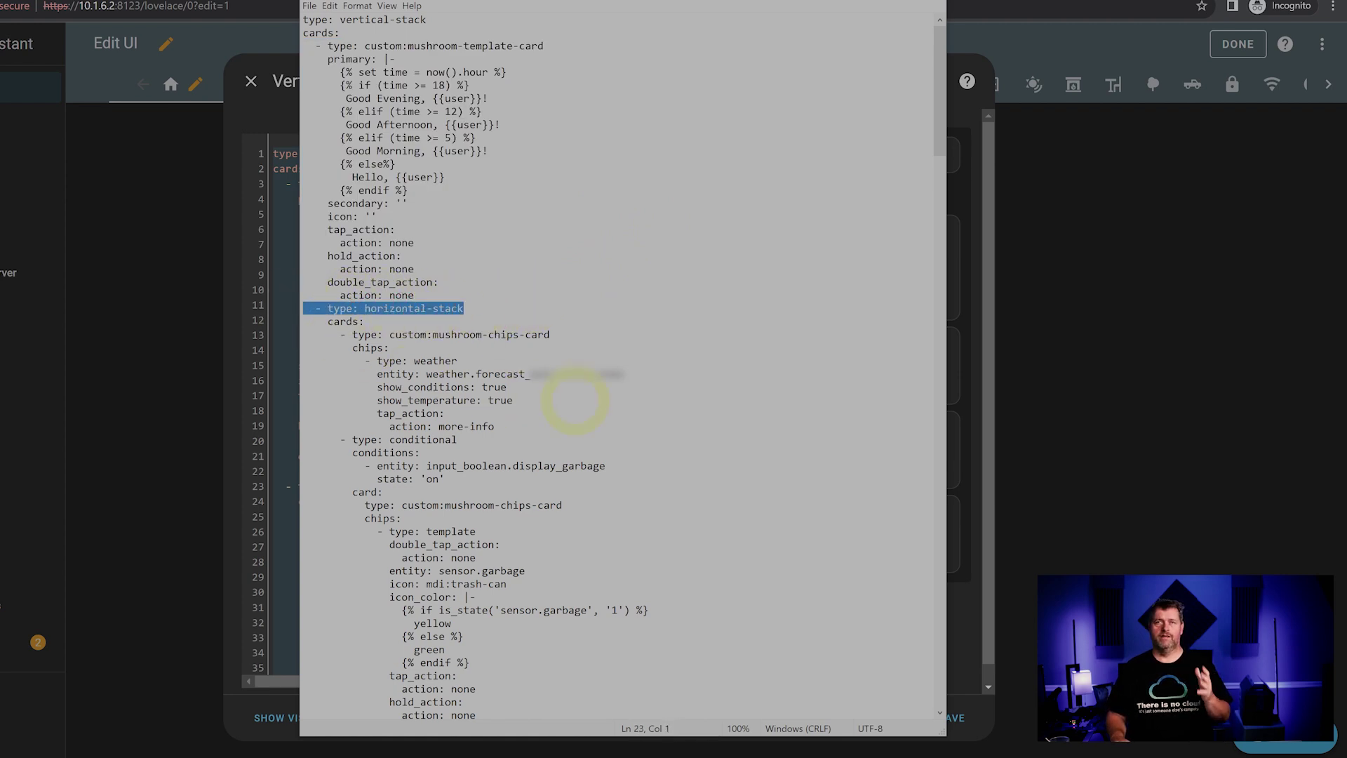
# - Highlight the weather chips card, the display_garbage 'on' conditional and its Trash chip card
pyautogui.click(574, 400)
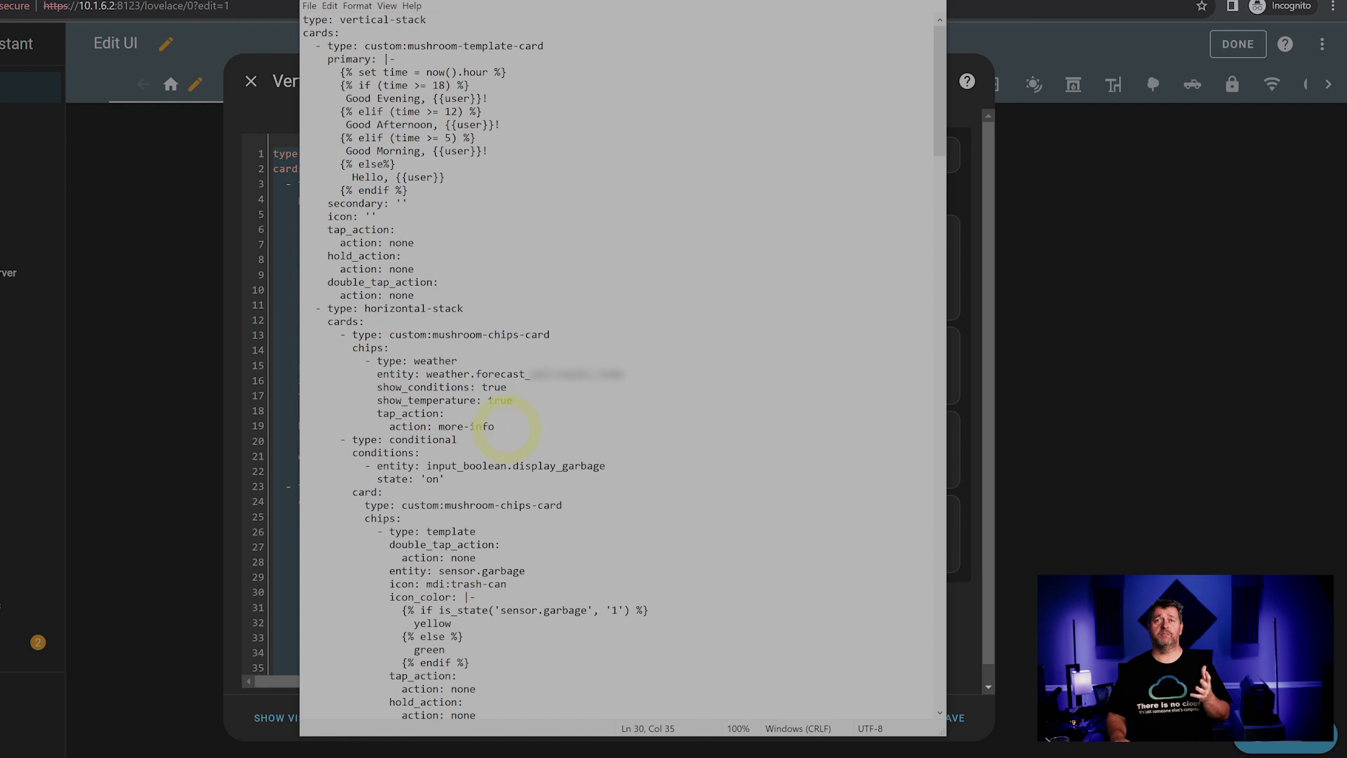
pyautogui.moveTo(506, 428); pyautogui.dragTo(292, 325)
pyautogui.moveTo(456, 164); pyautogui.dragTo(341, 166)
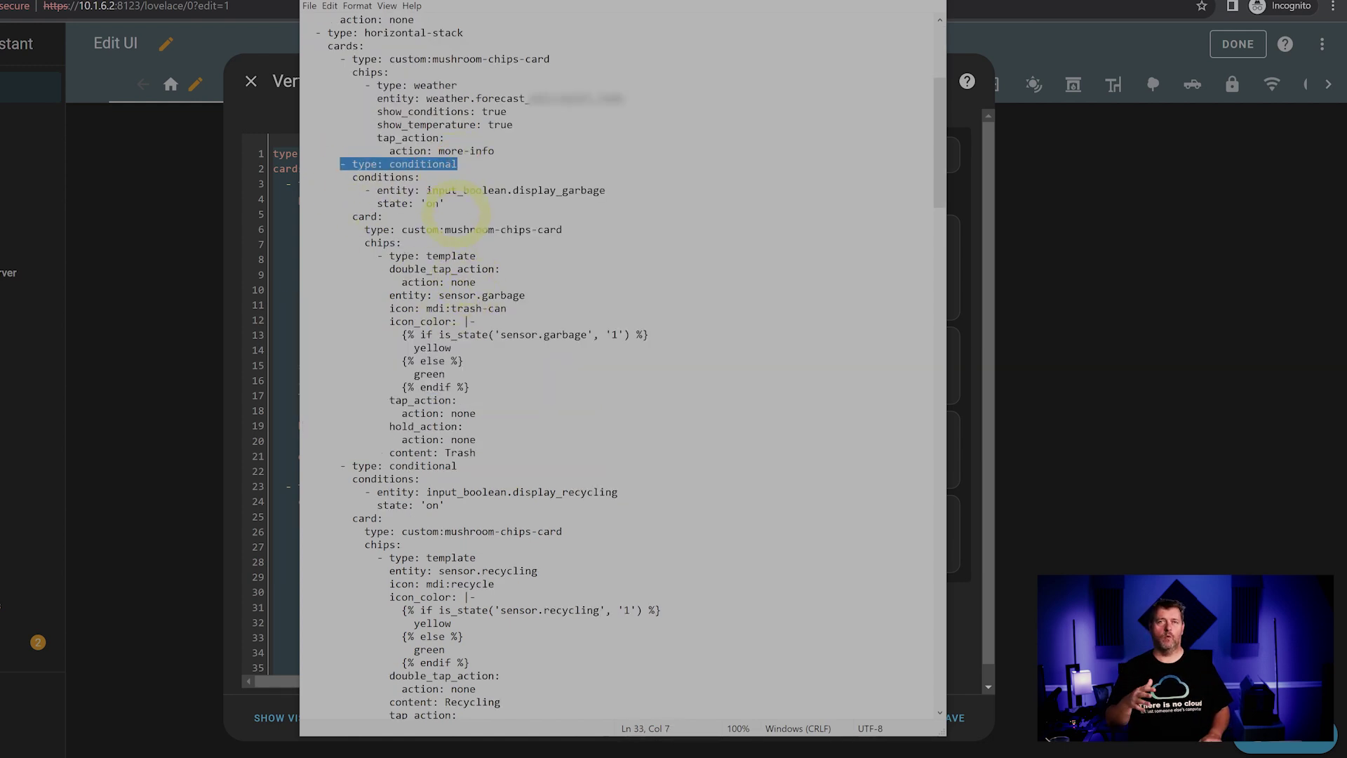
pyautogui.moveTo(445, 204); pyautogui.dragTo(373, 190)
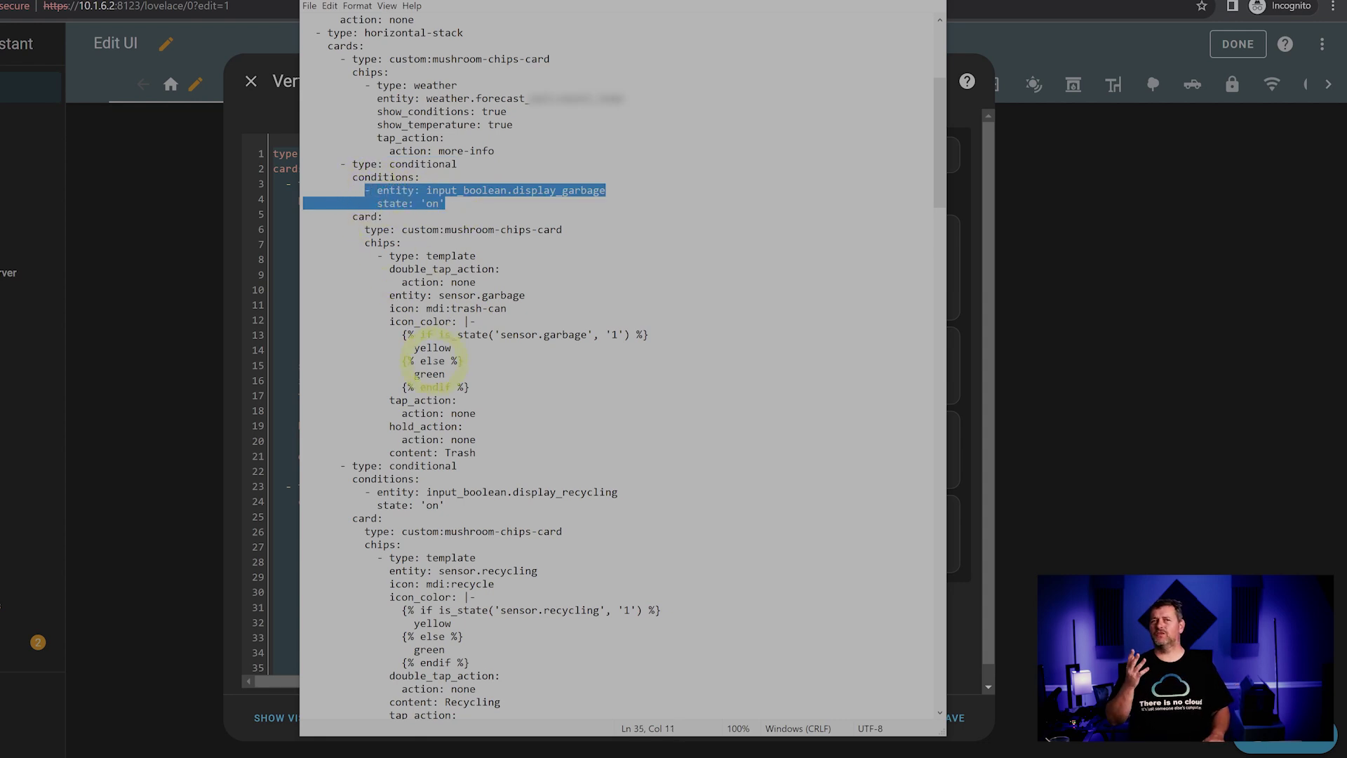
pyautogui.moveTo(477, 452); pyautogui.dragTo(316, 231)
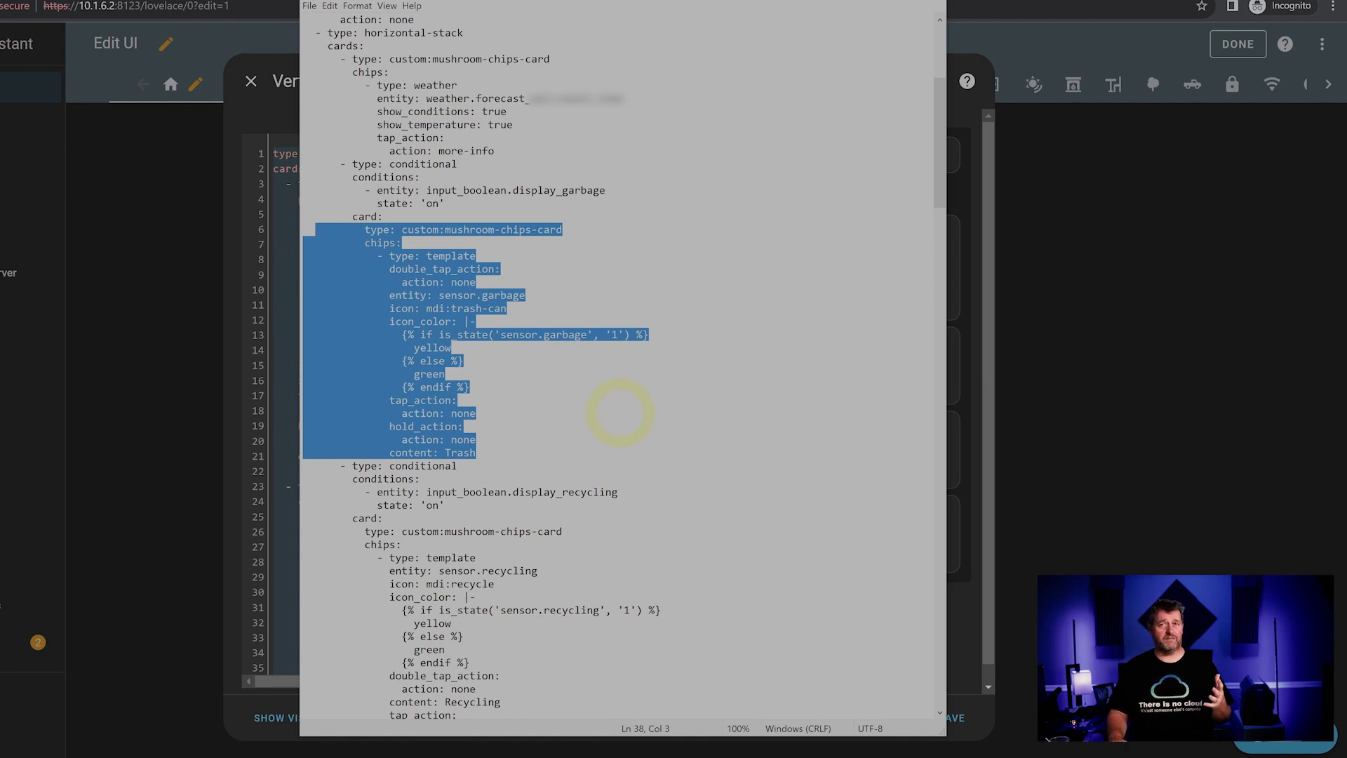
pyautogui.scroll(-4, 620, 409)
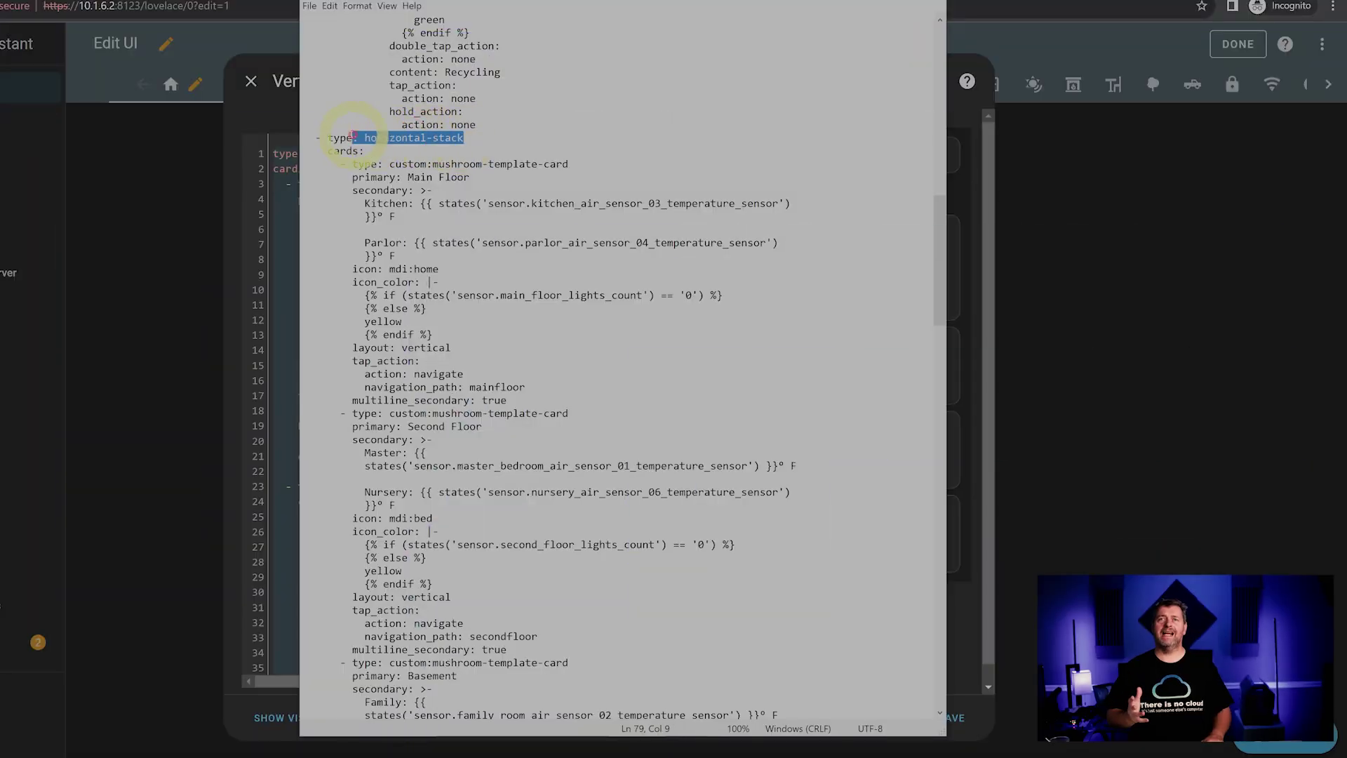
pyautogui.moveTo(347, 137); pyautogui.dragTo(304, 137)
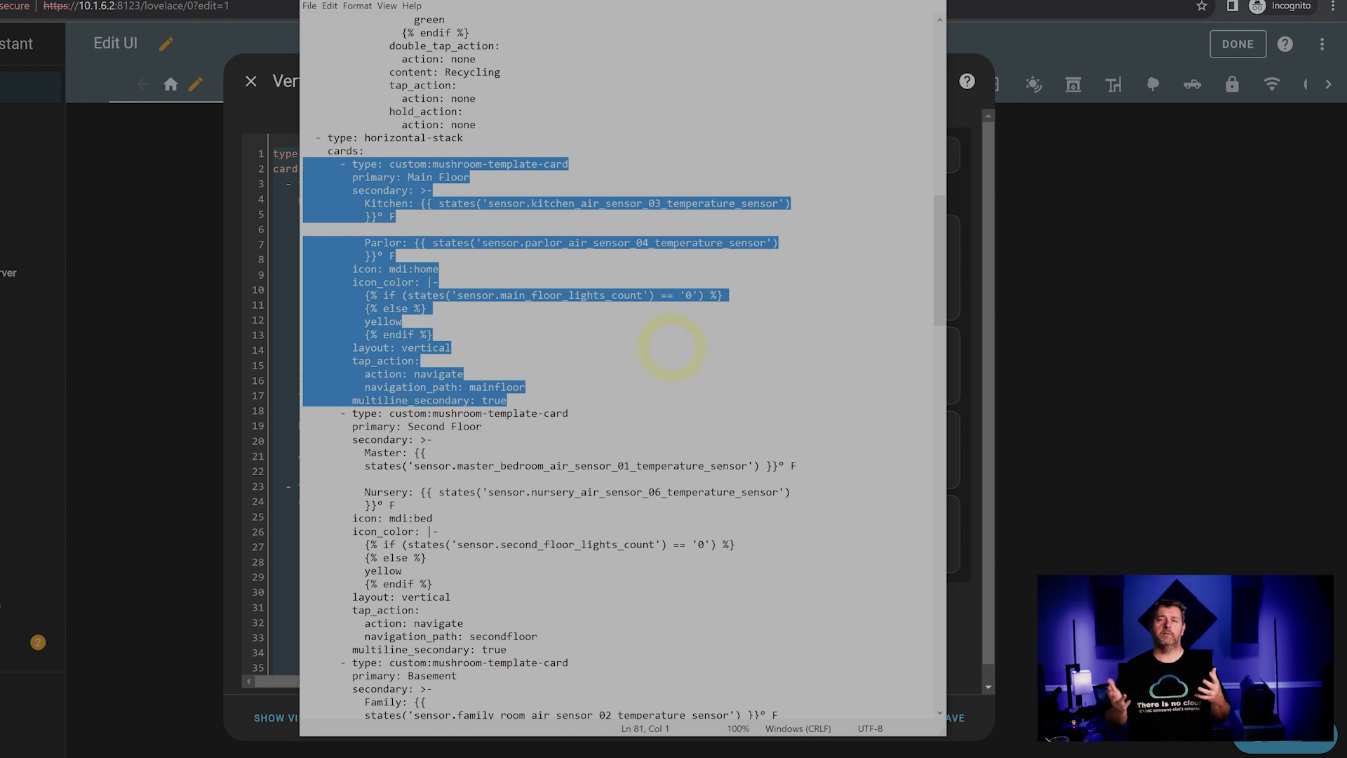
pyautogui.click(671, 347)
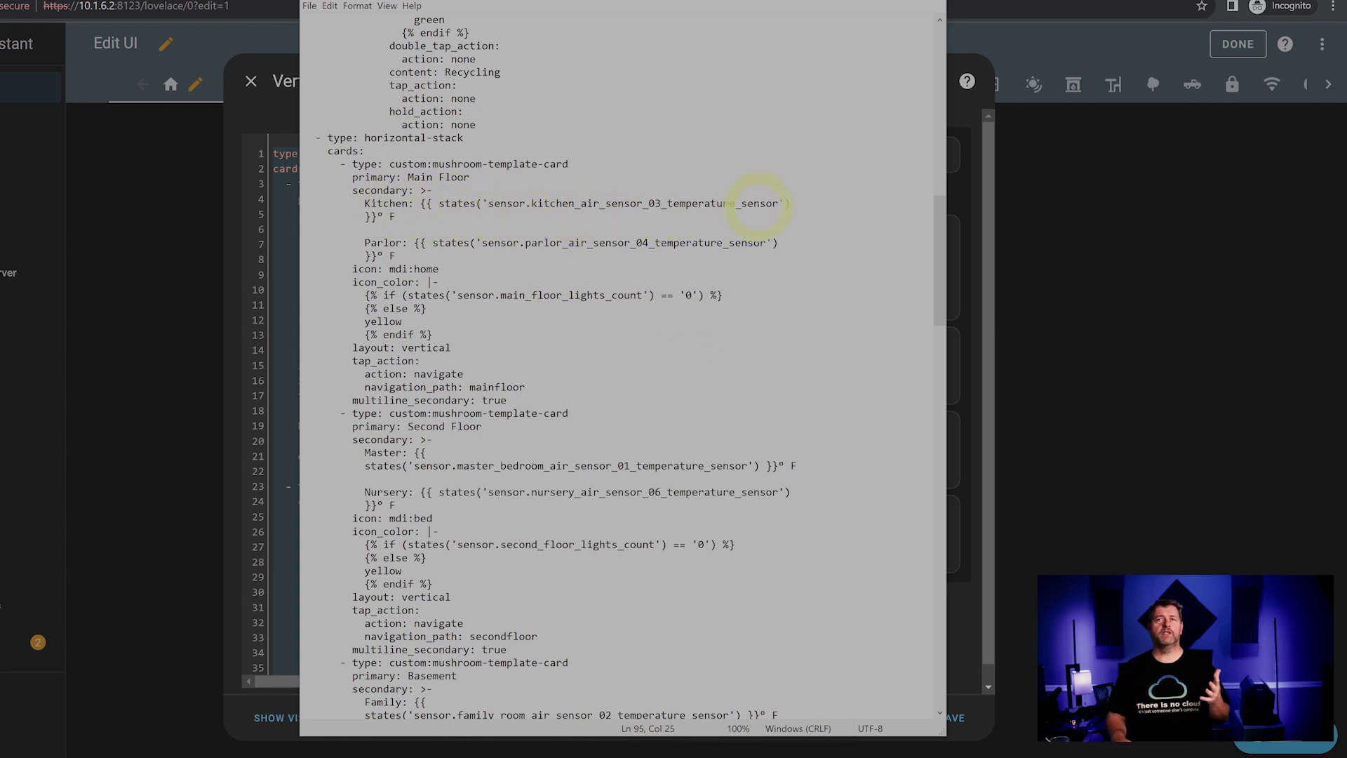
pyautogui.moveTo(715, 6)
pyautogui.mouseDown()
pyautogui.moveTo(788, 268)
pyautogui.moveTo(799, 379)
pyautogui.moveTo(717, 98)
pyautogui.moveTo(717, 31)
pyautogui.mouseUp()
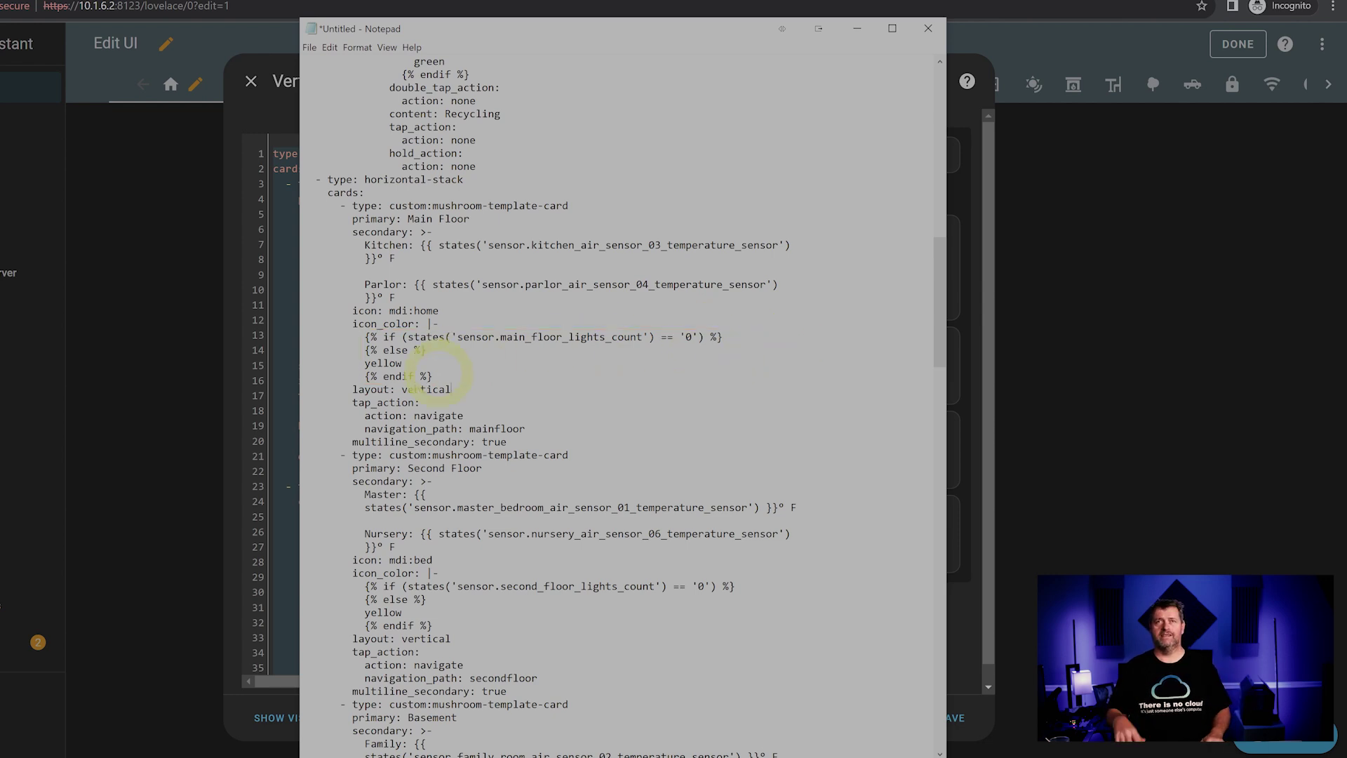
pyautogui.moveTo(433, 377); pyautogui.dragTo(348, 323)
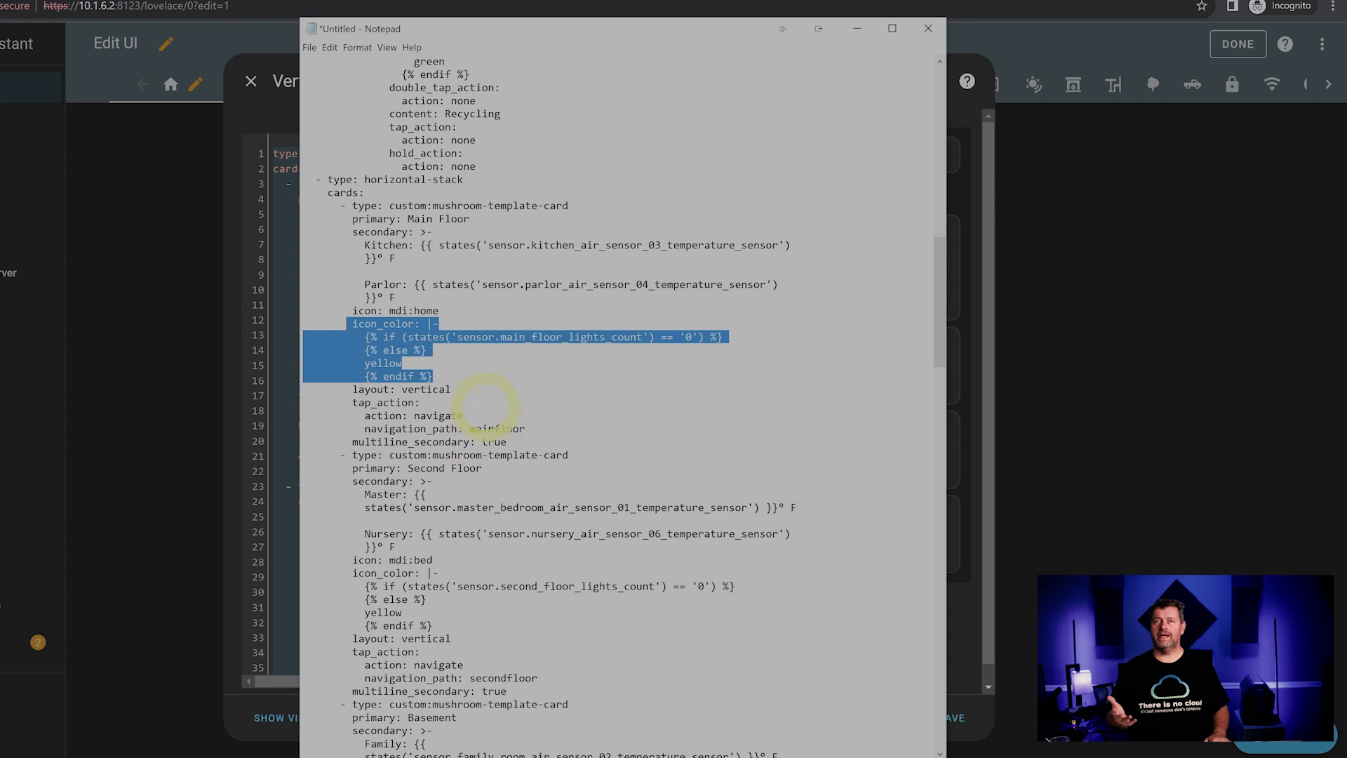
pyautogui.scroll(-3, 572, 421)
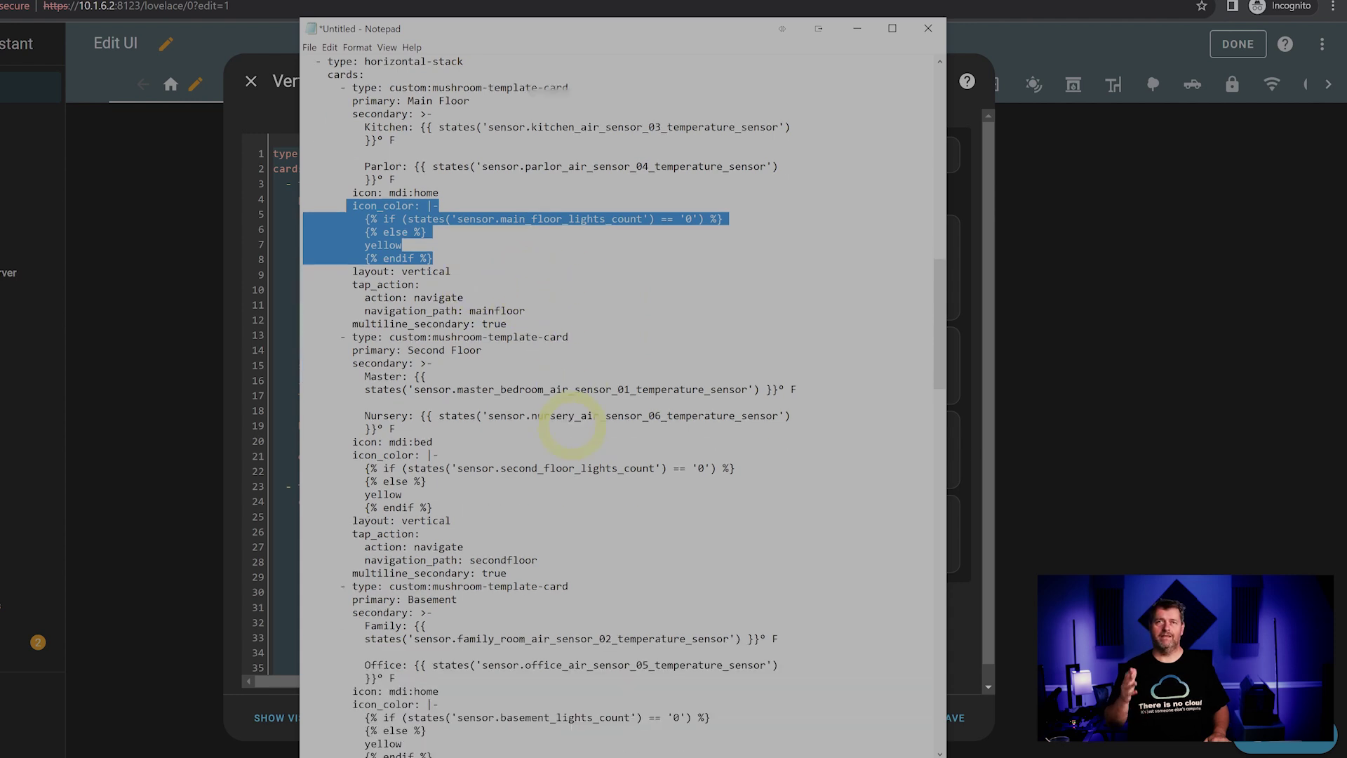
pyautogui.scroll(-1, 571, 424)
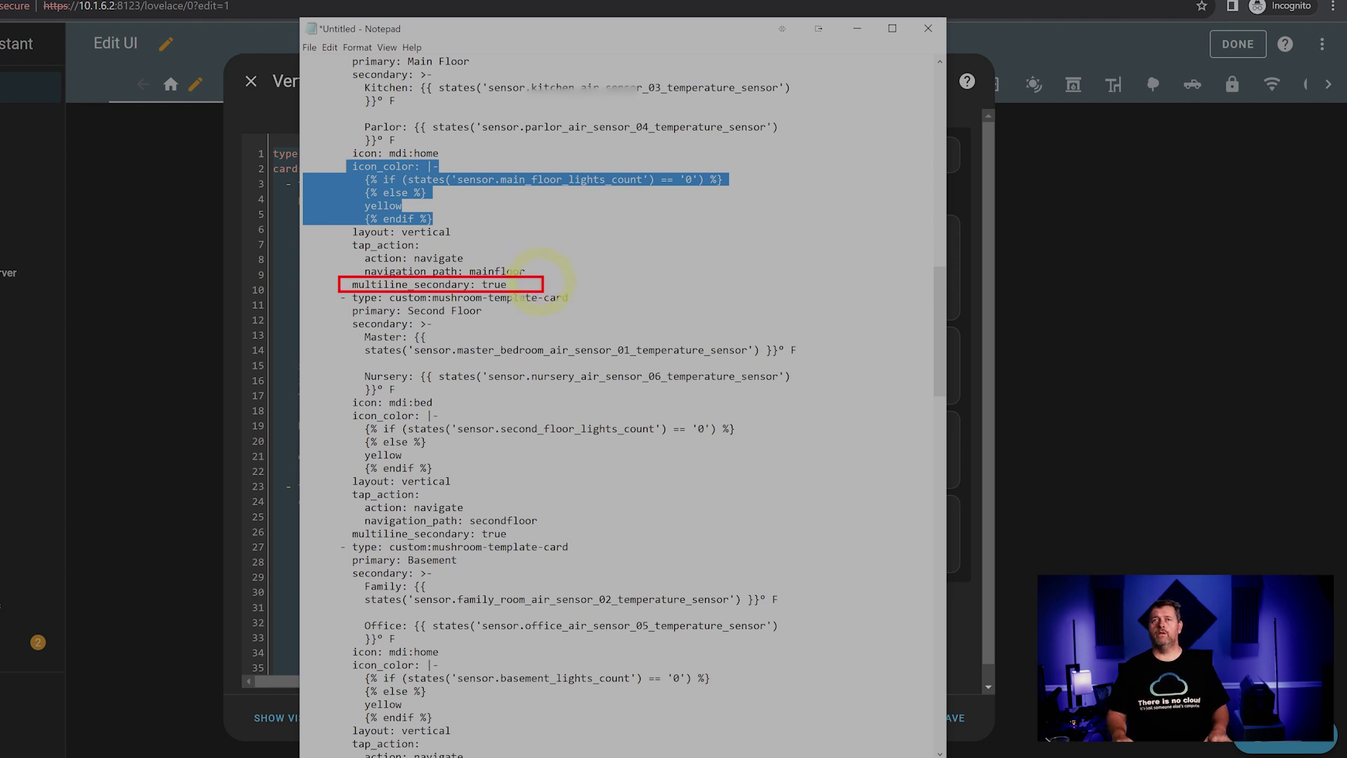
pyautogui.moveTo(568, 297); pyautogui.dragTo(334, 299)
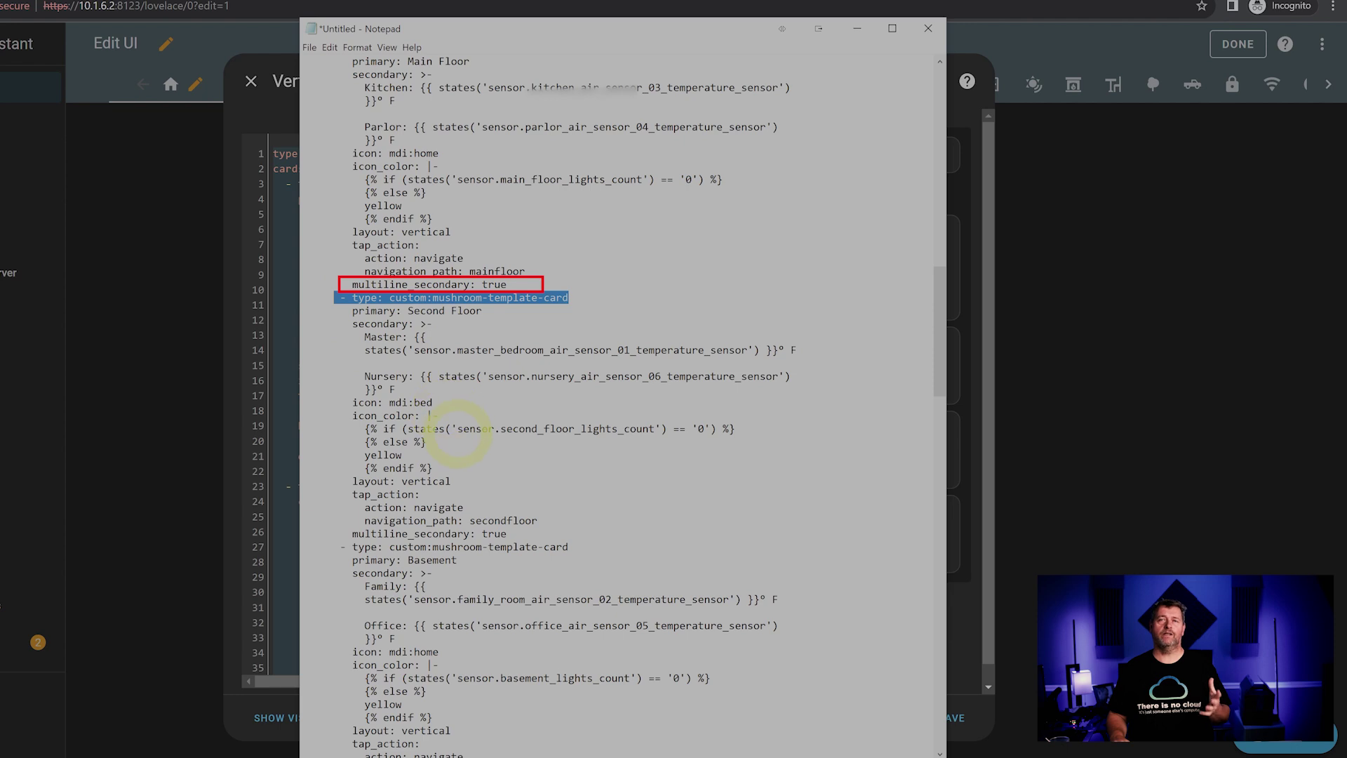
pyautogui.scroll(-1, 449, 417)
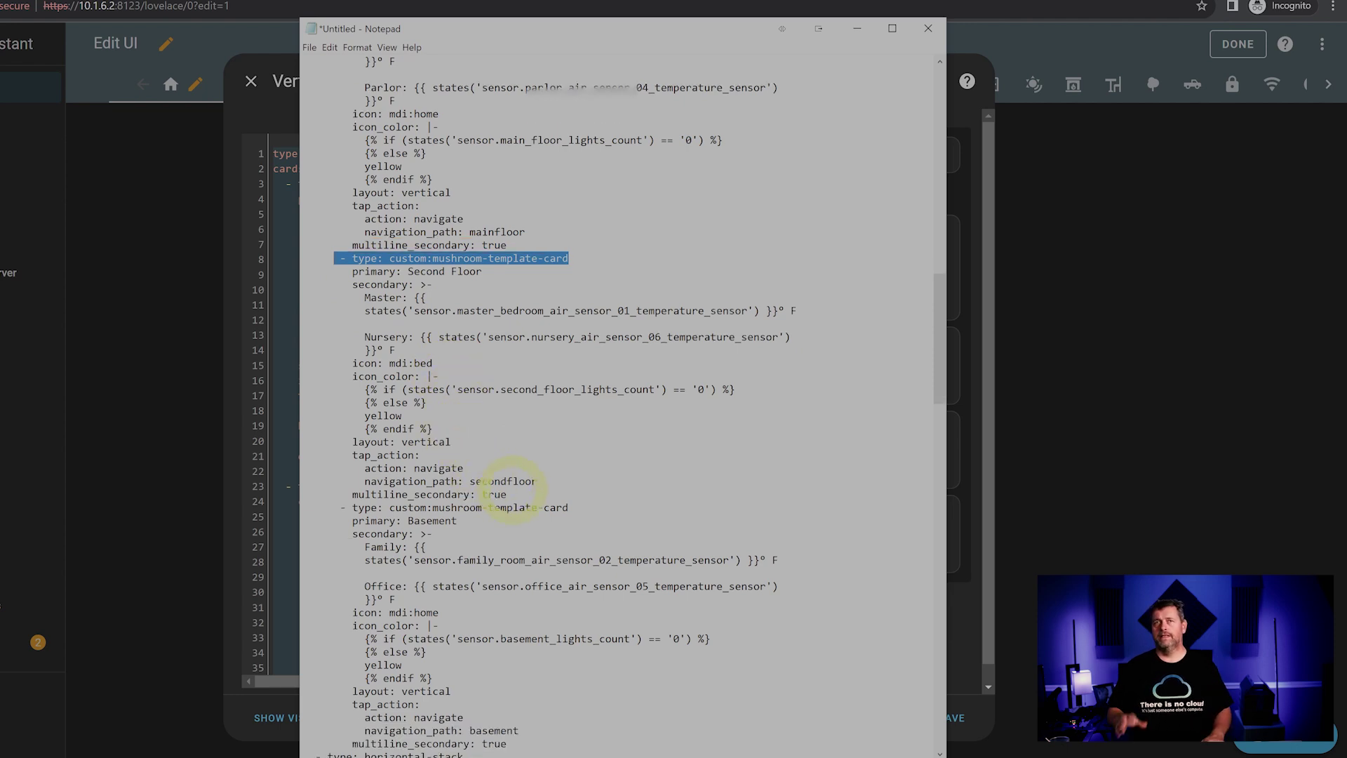
pyautogui.moveTo(507, 494); pyautogui.dragTo(328, 272)
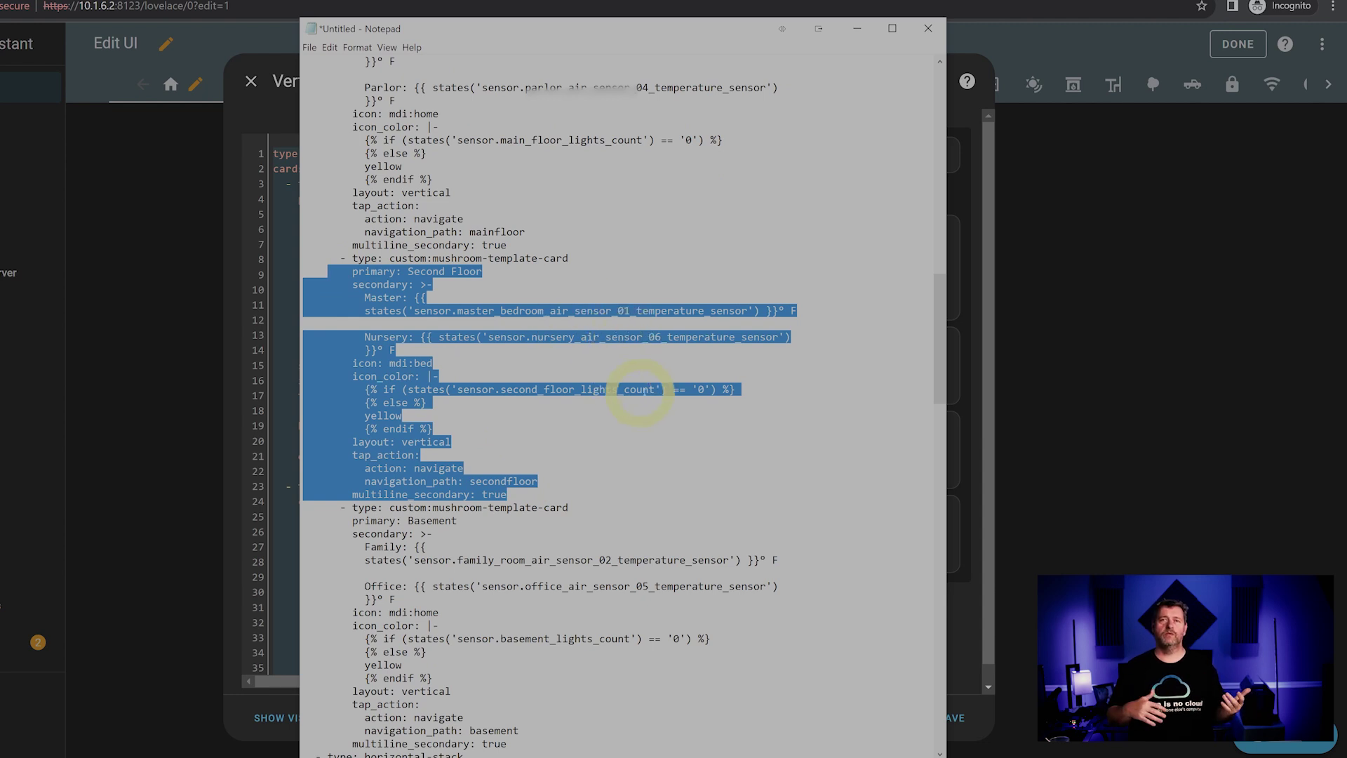
pyautogui.click(586, 455)
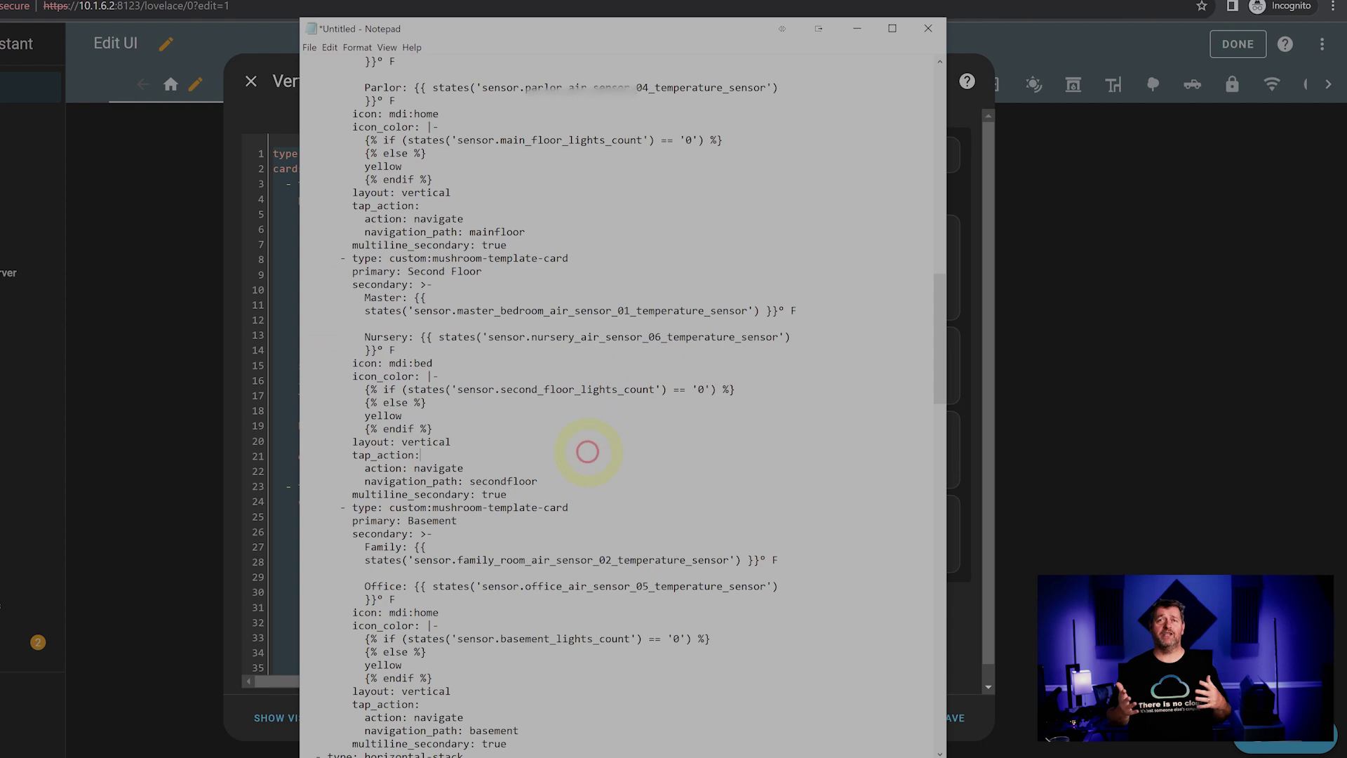
pyautogui.scroll(-2, 588, 453)
pyautogui.scroll(-3, 588, 453)
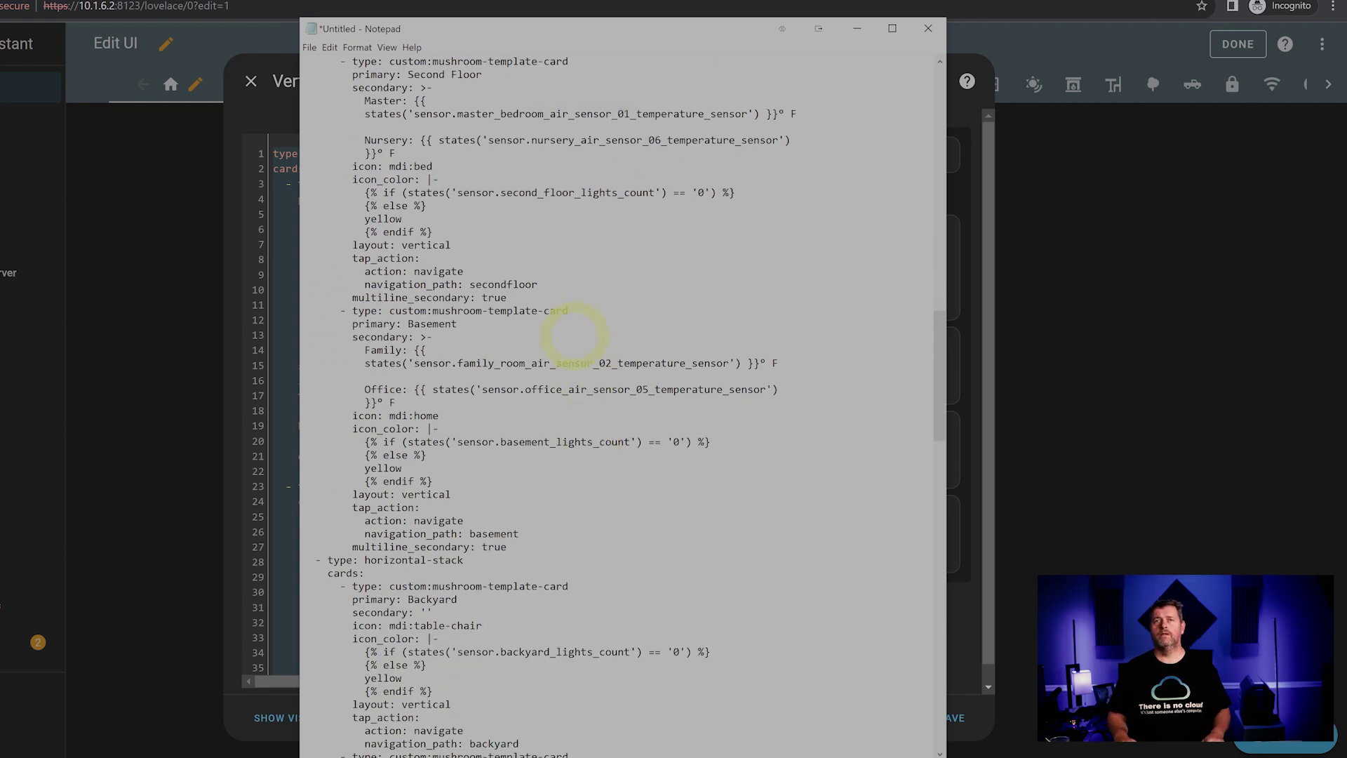
pyautogui.moveTo(581, 310); pyautogui.dragTo(309, 310)
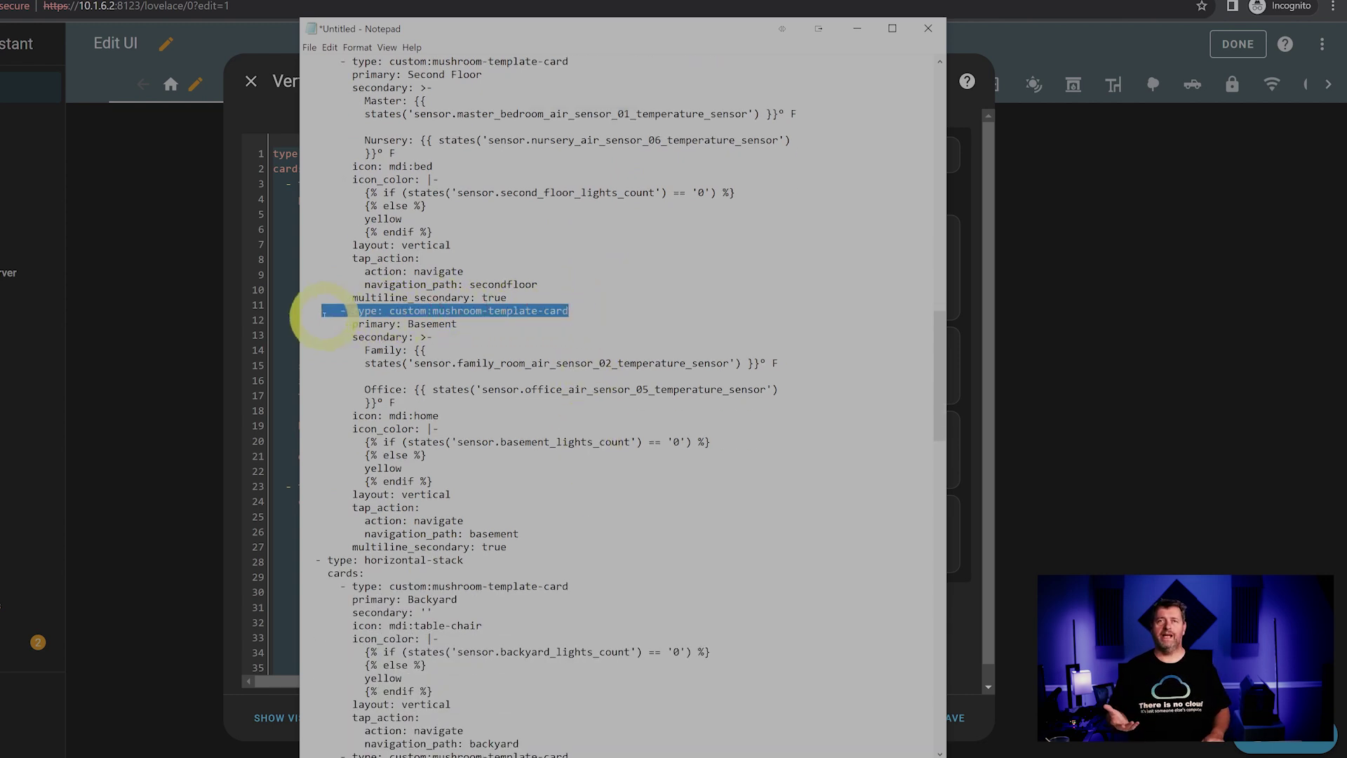
pyautogui.click(519, 425)
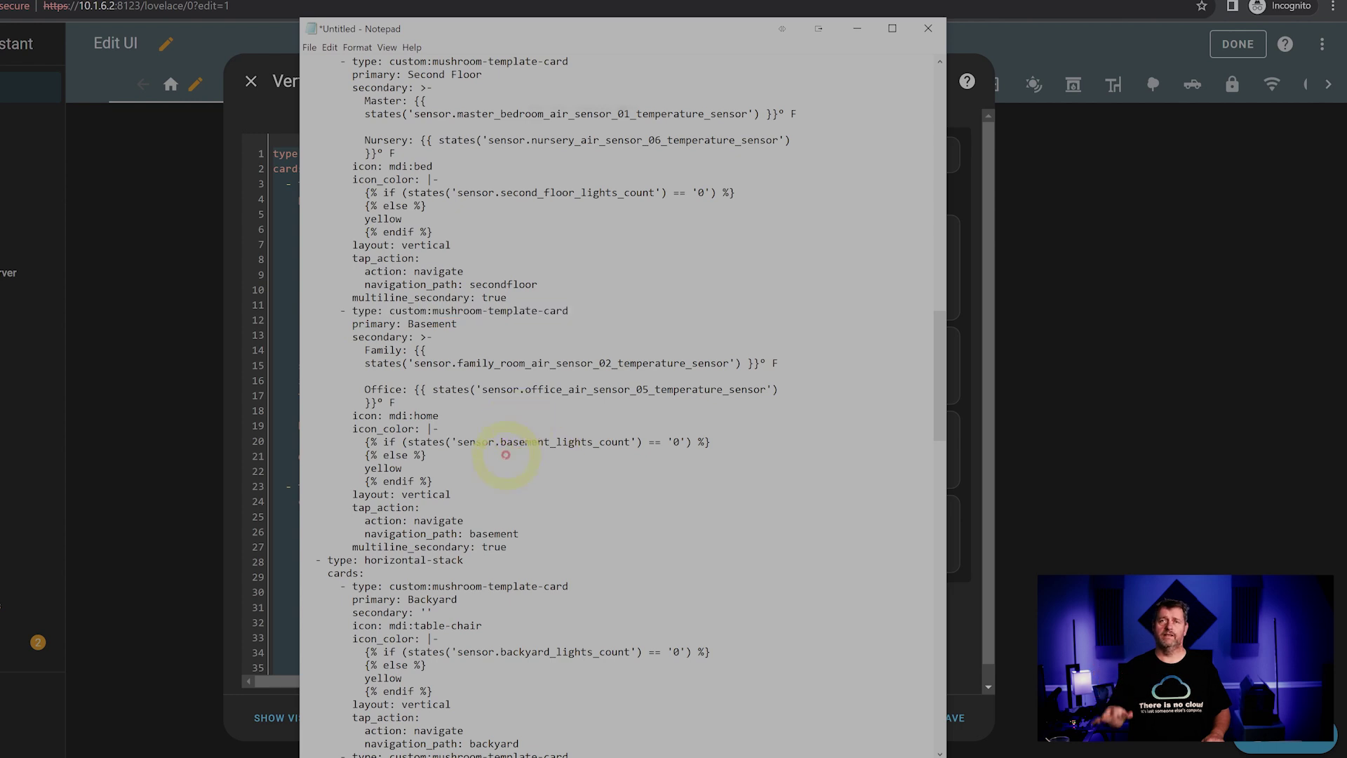
pyautogui.moveTo(510, 547); pyautogui.dragTo(335, 324)
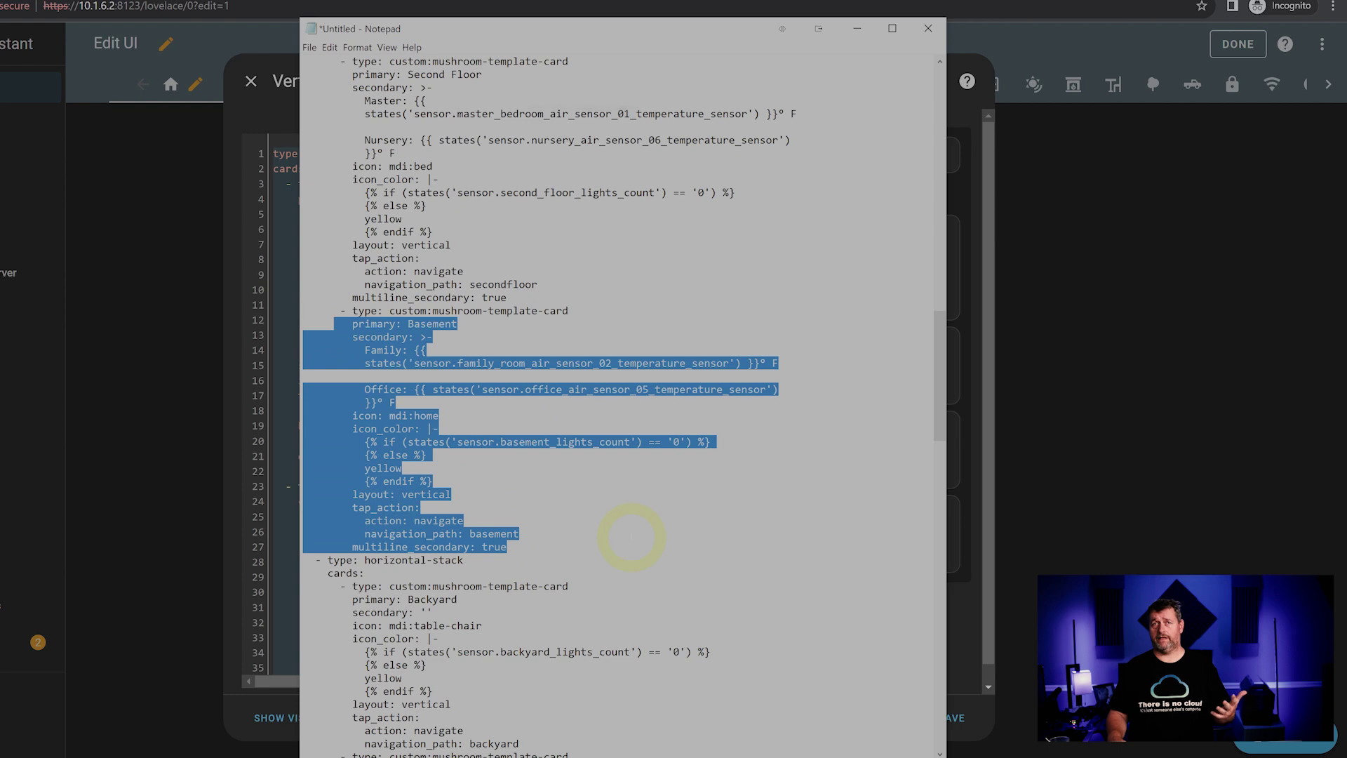
pyautogui.scroll(-8, 631, 536)
pyautogui.moveTo(464, 244); pyautogui.dragTo(309, 244)
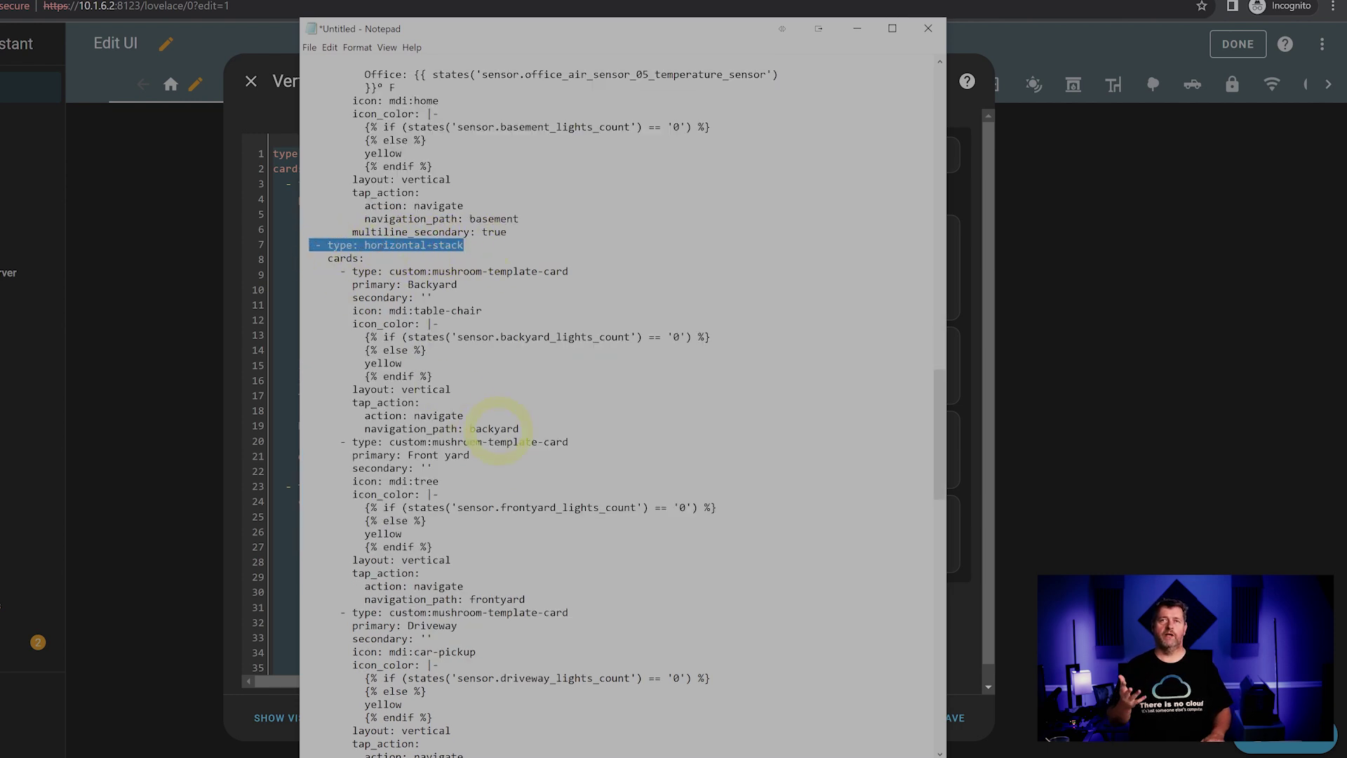
pyautogui.scroll(-3, 502, 431)
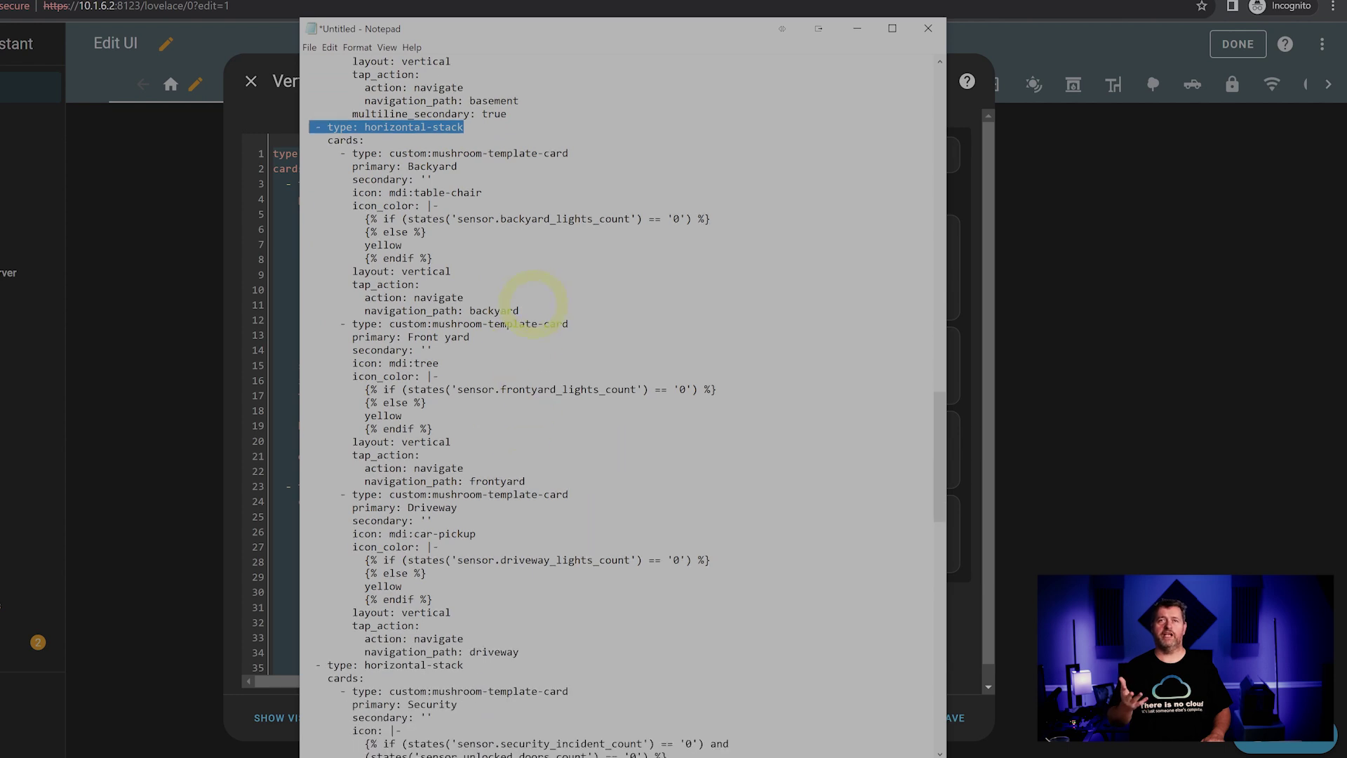
pyautogui.click(540, 311)
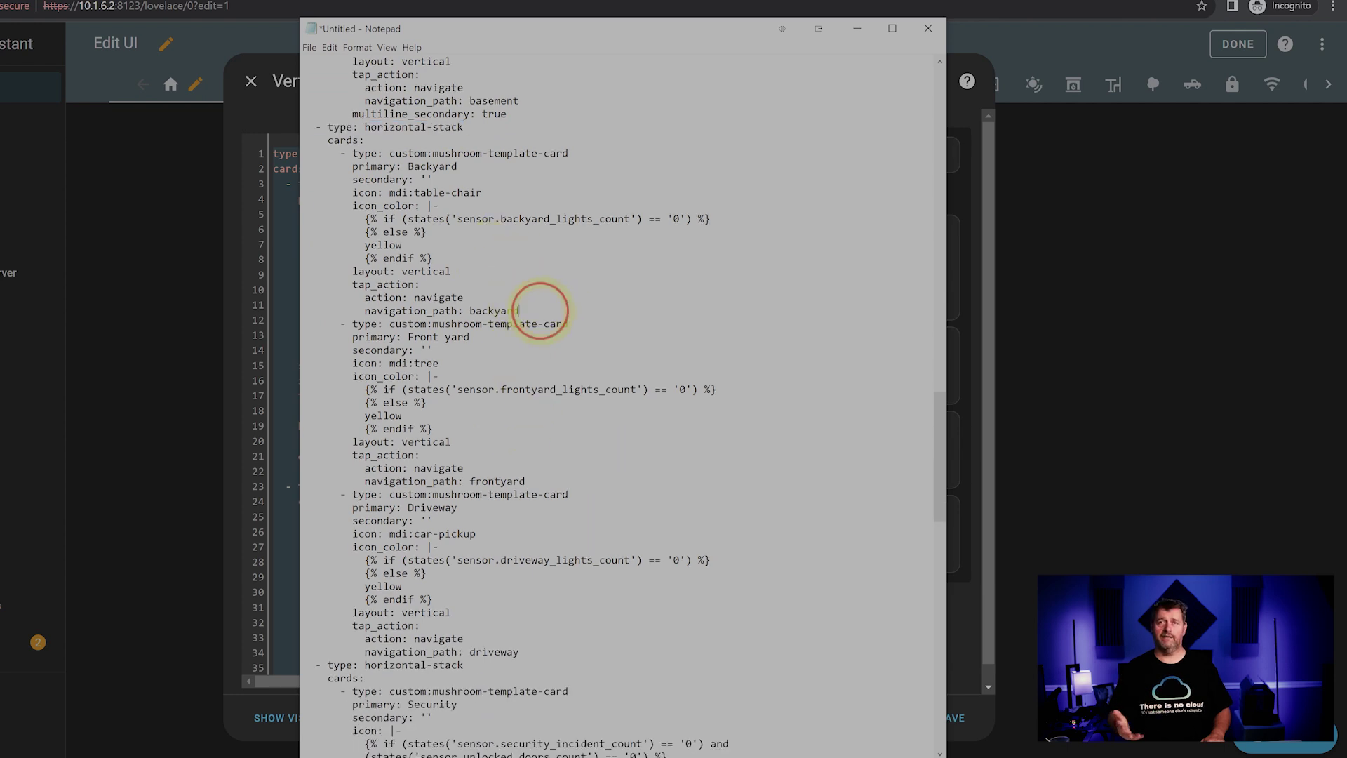
pyautogui.moveTo(539, 310); pyautogui.dragTo(309, 167)
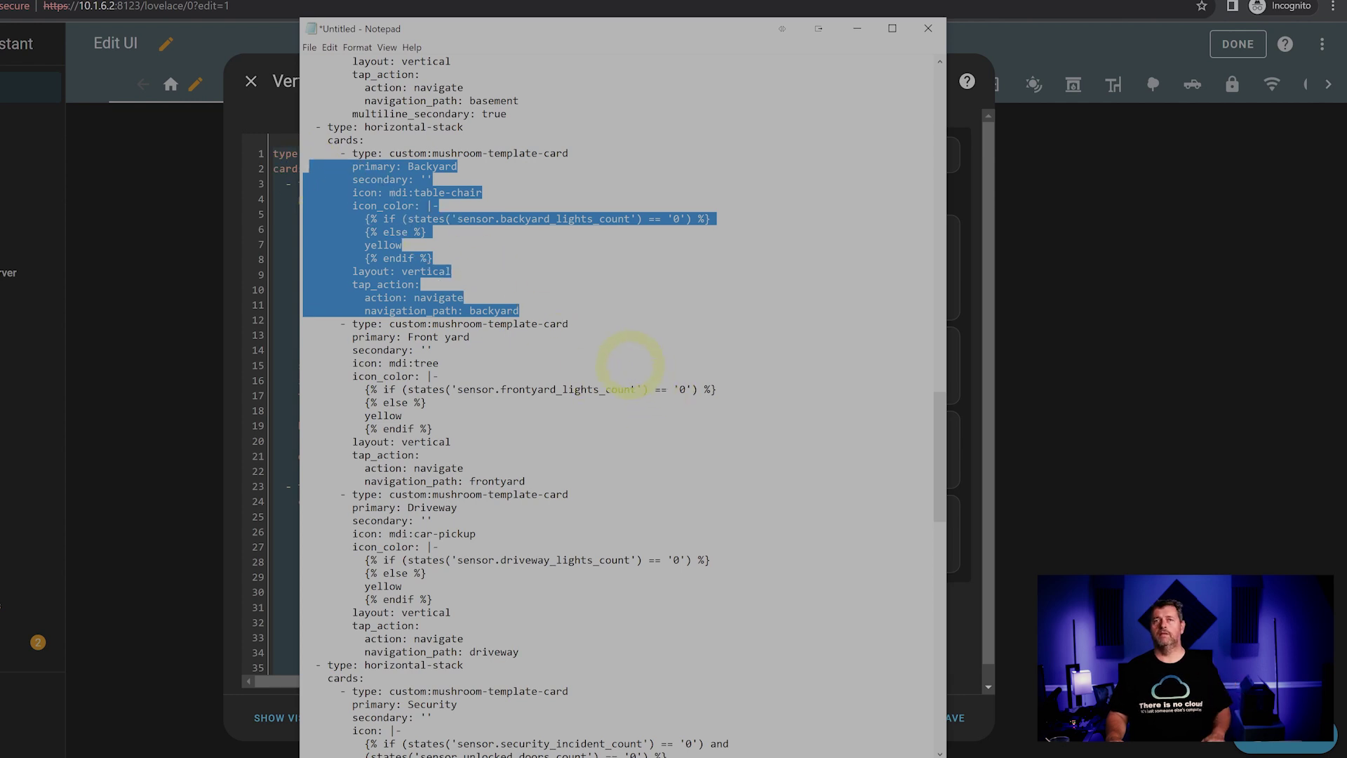
pyautogui.scroll(-10, 629, 364)
pyautogui.moveTo(463, 272); pyautogui.dragTo(311, 273)
pyautogui.scroll(-2, 588, 421)
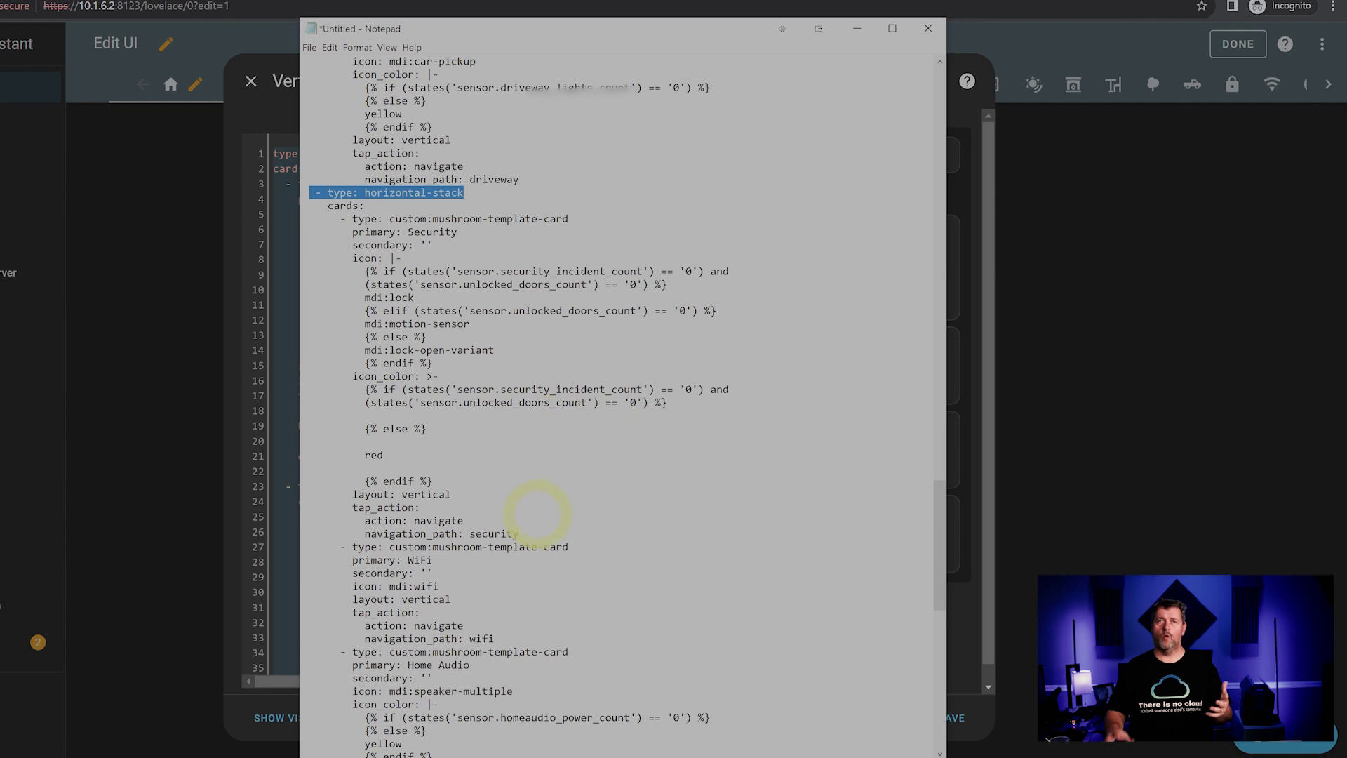
pyautogui.moveTo(531, 533); pyautogui.dragTo(323, 234)
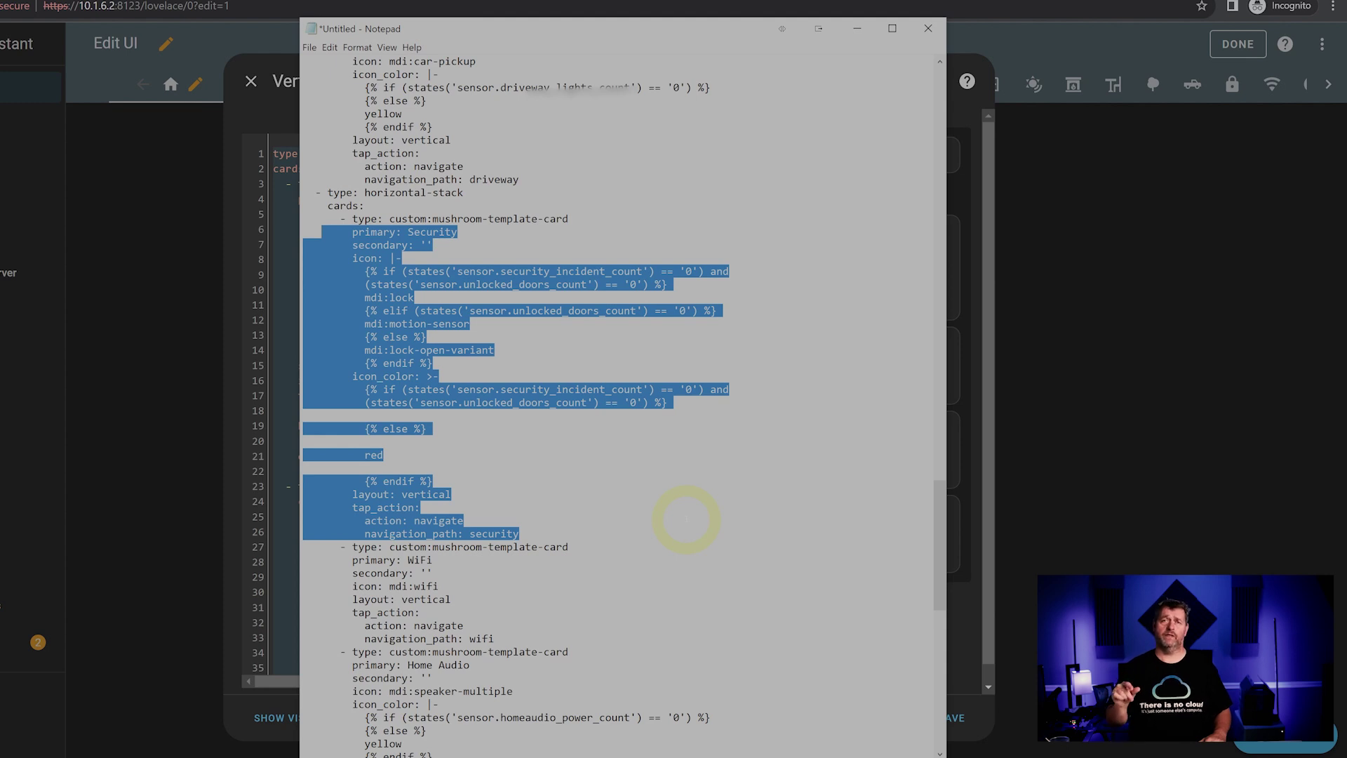
pyautogui.scroll(-8, 686, 519)
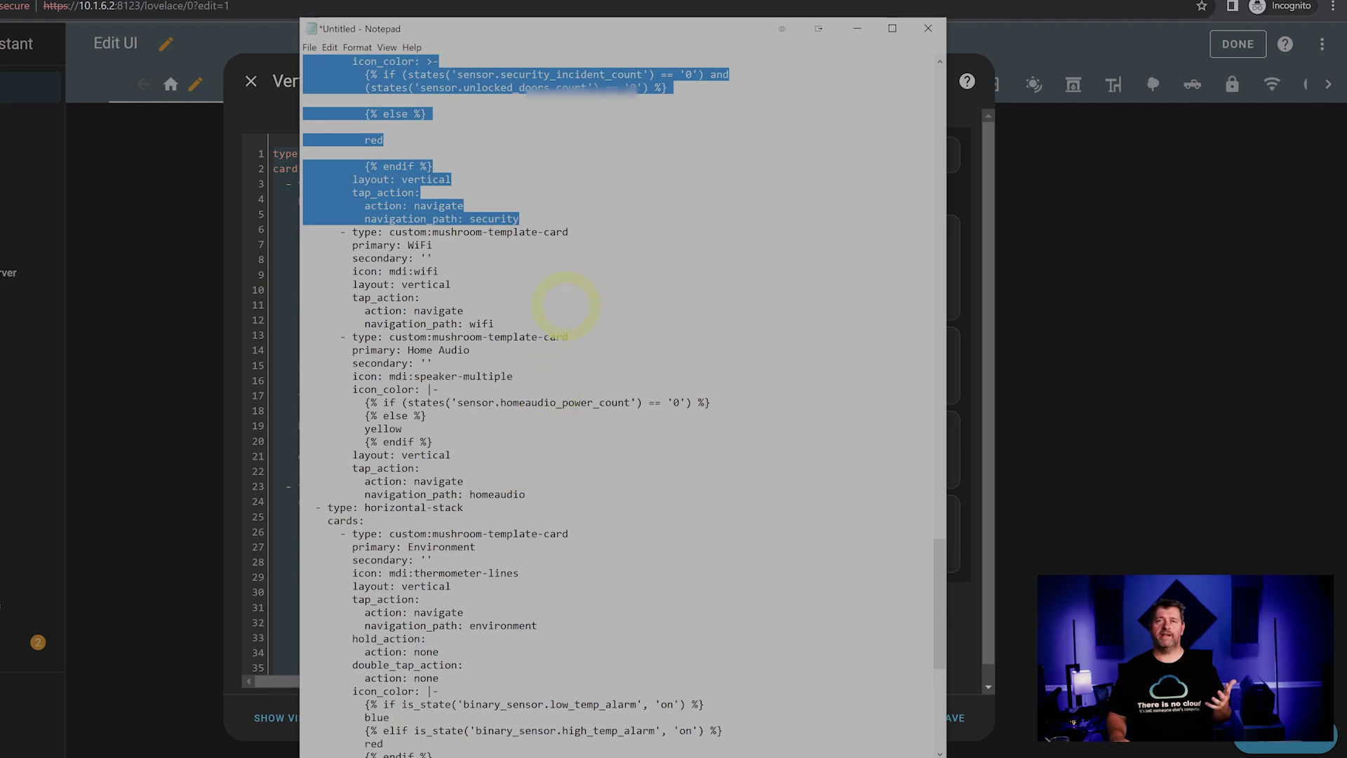
pyautogui.moveTo(577, 324); pyautogui.dragTo(296, 234)
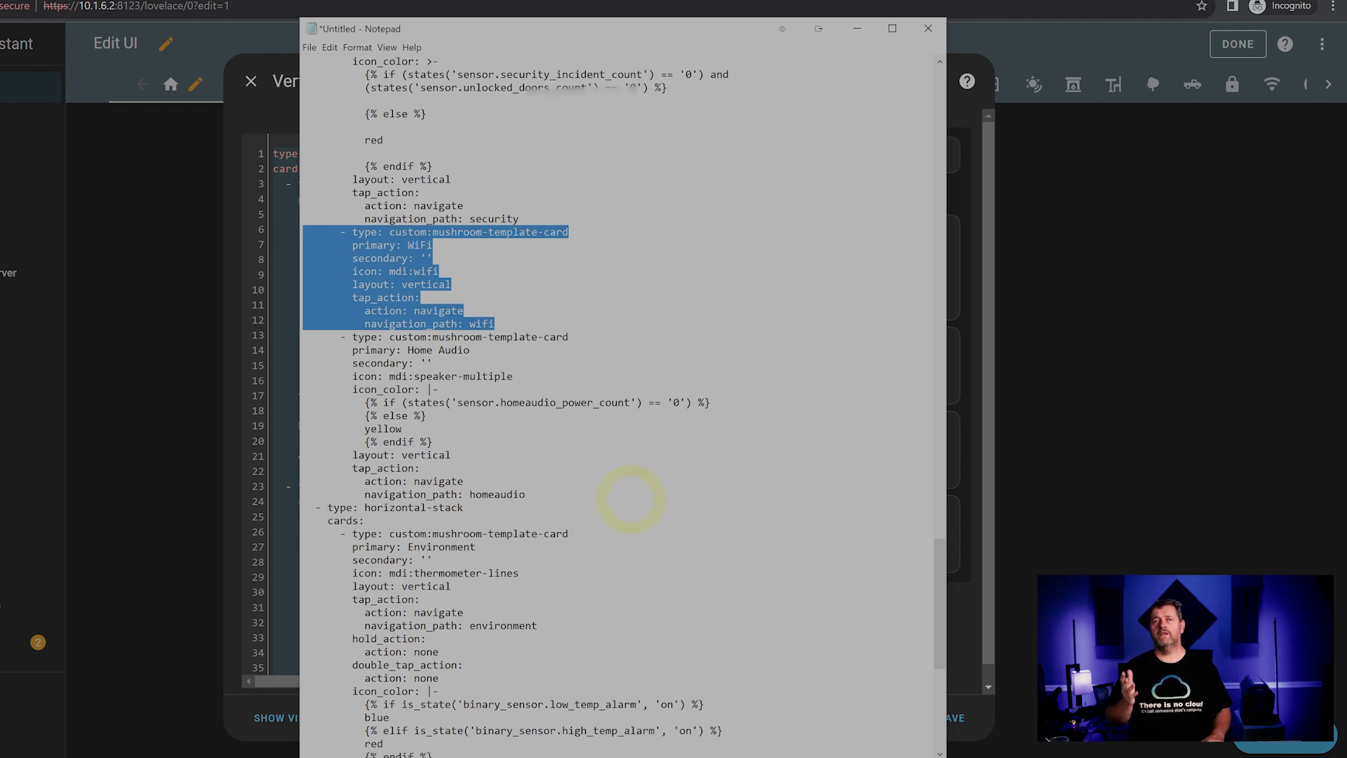
pyautogui.moveTo(554, 494); pyautogui.dragTo(293, 349)
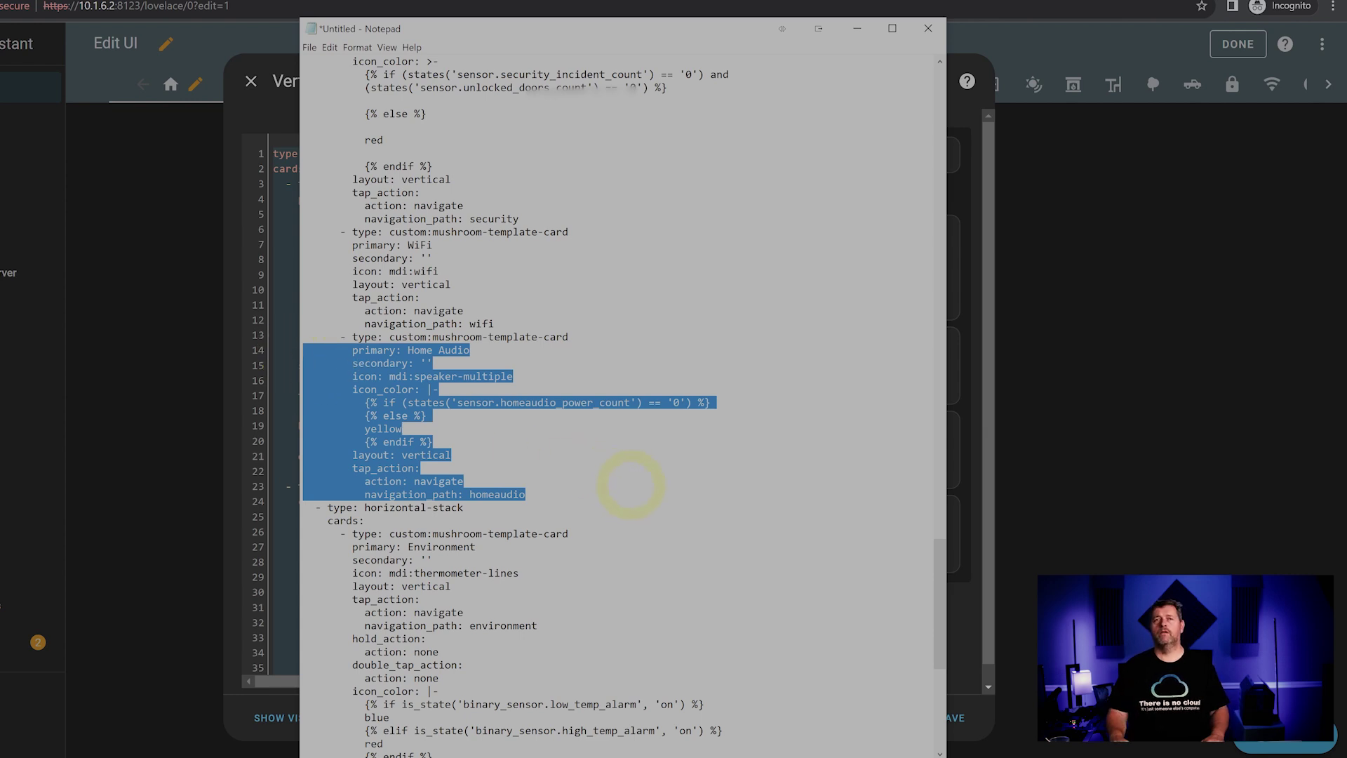
pyautogui.click(641, 481)
pyautogui.scroll(-6, 642, 482)
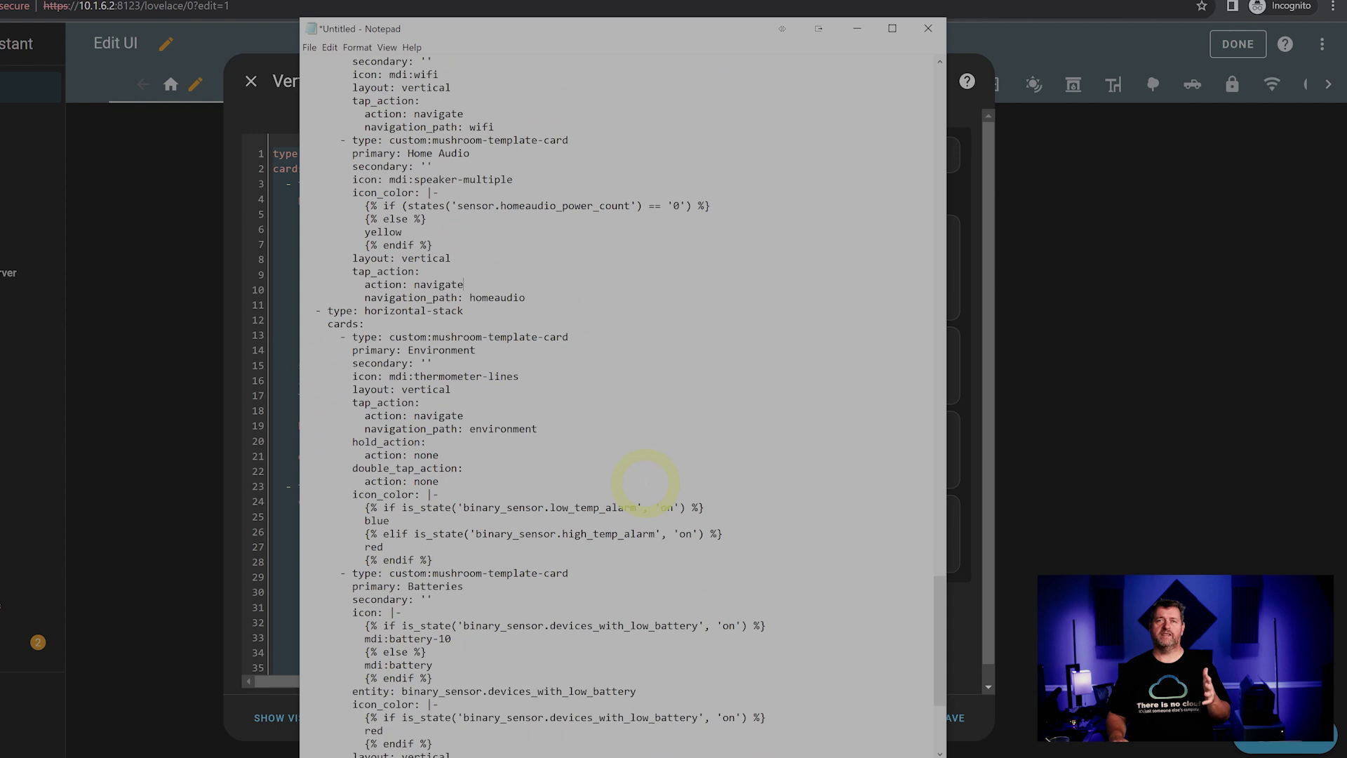
pyautogui.scroll(-3, 644, 483)
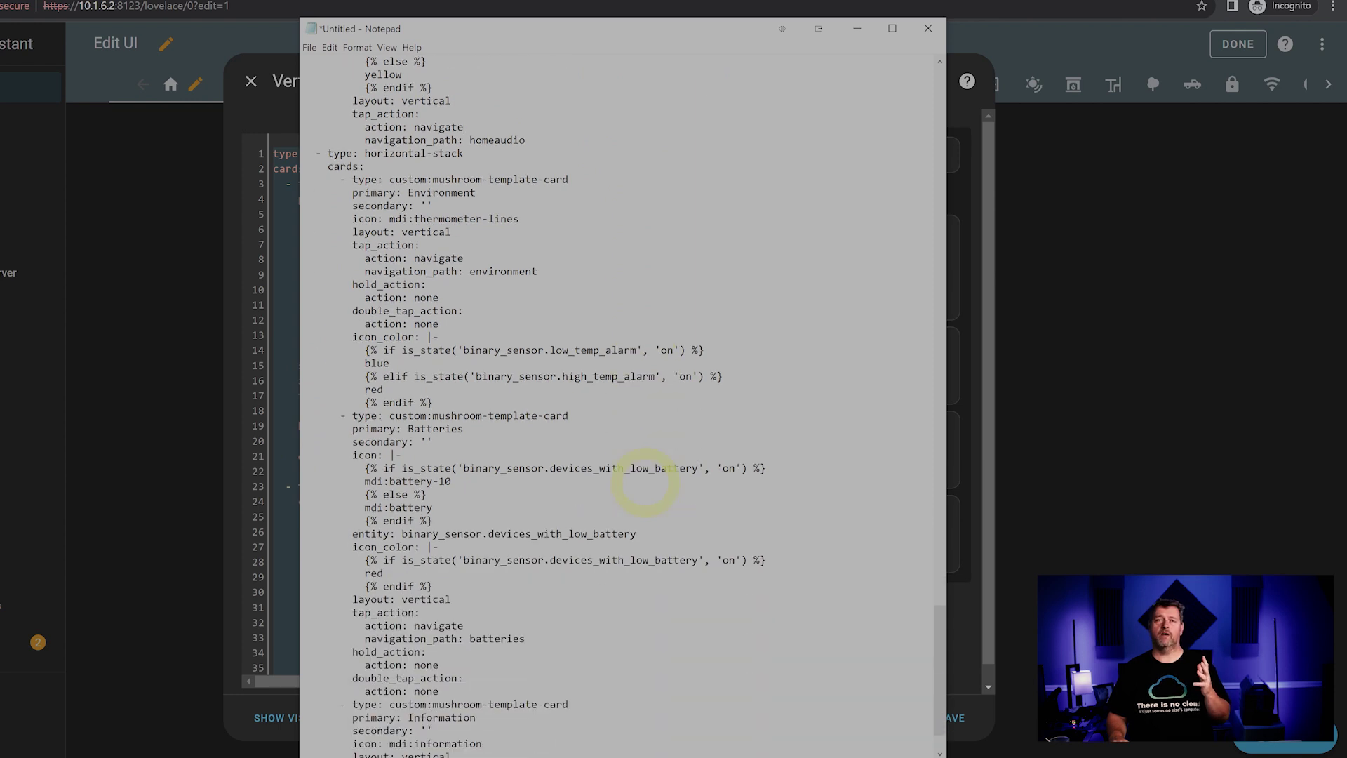
pyautogui.tripleClick(398, 161)
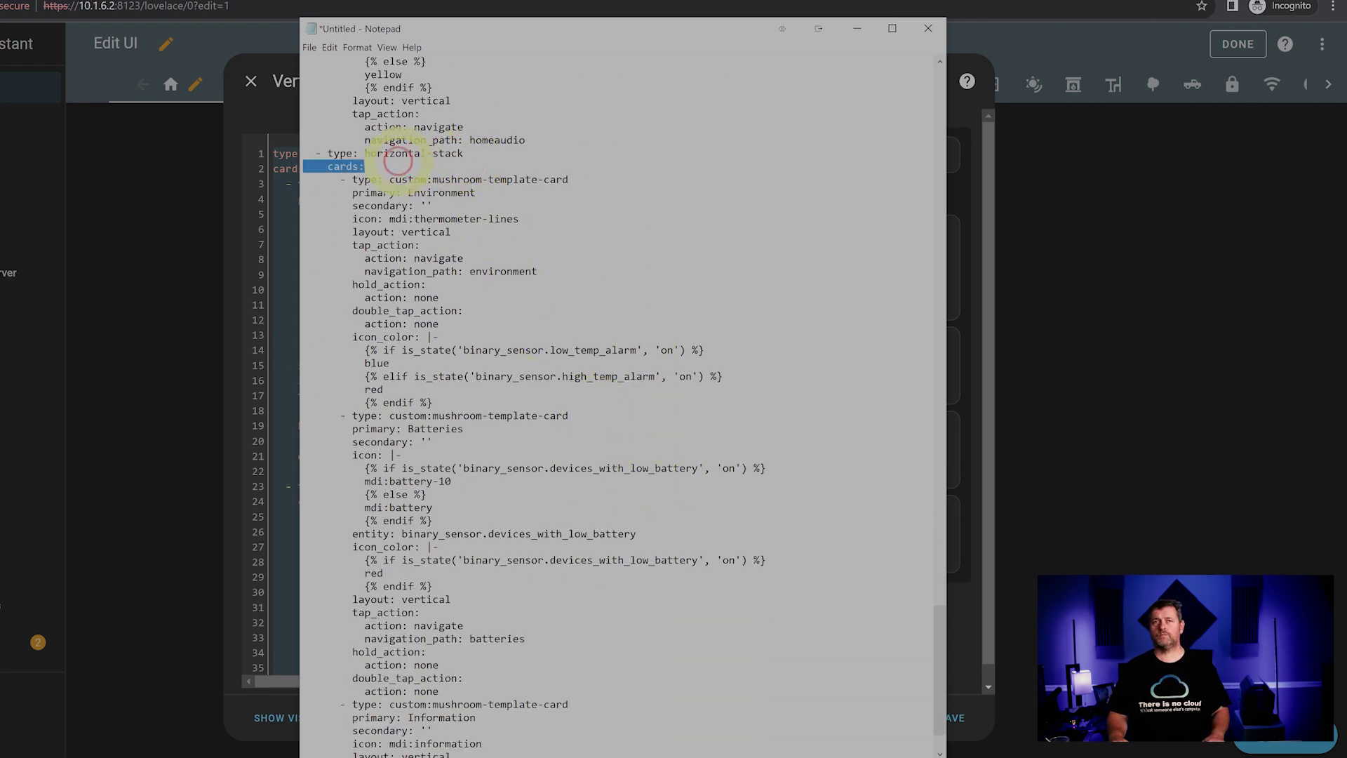
pyautogui.moveTo(398, 161); pyautogui.dragTo(314, 152)
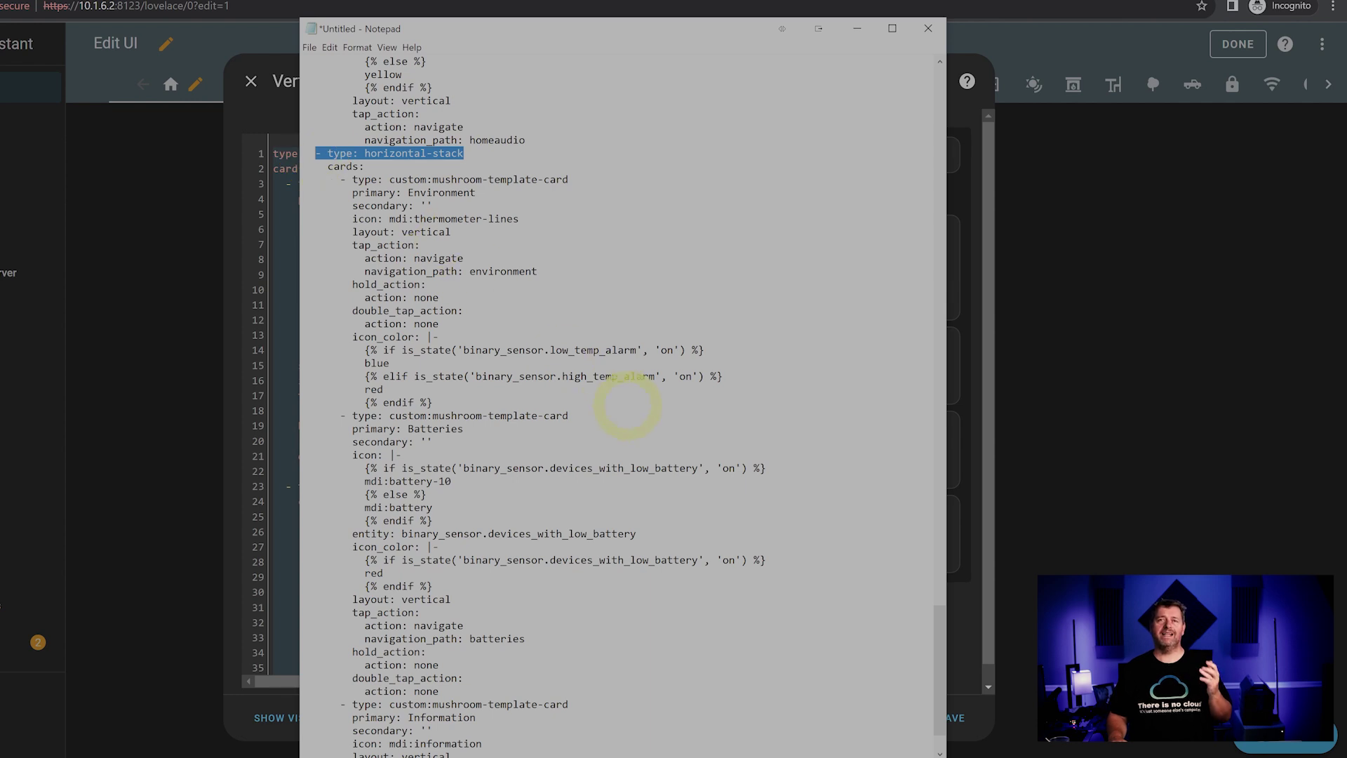
pyautogui.scroll(-1, 608, 374)
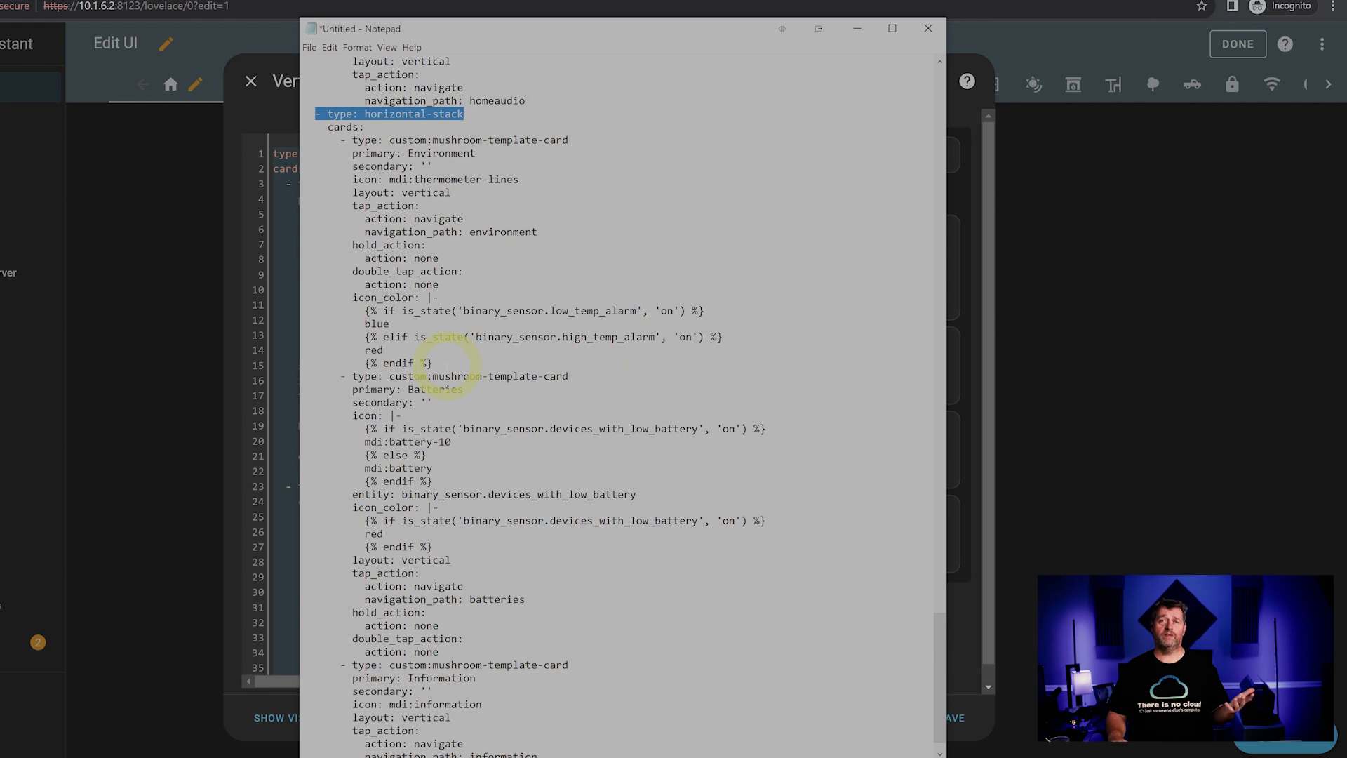
pyautogui.moveTo(447, 364); pyautogui.dragTo(306, 155)
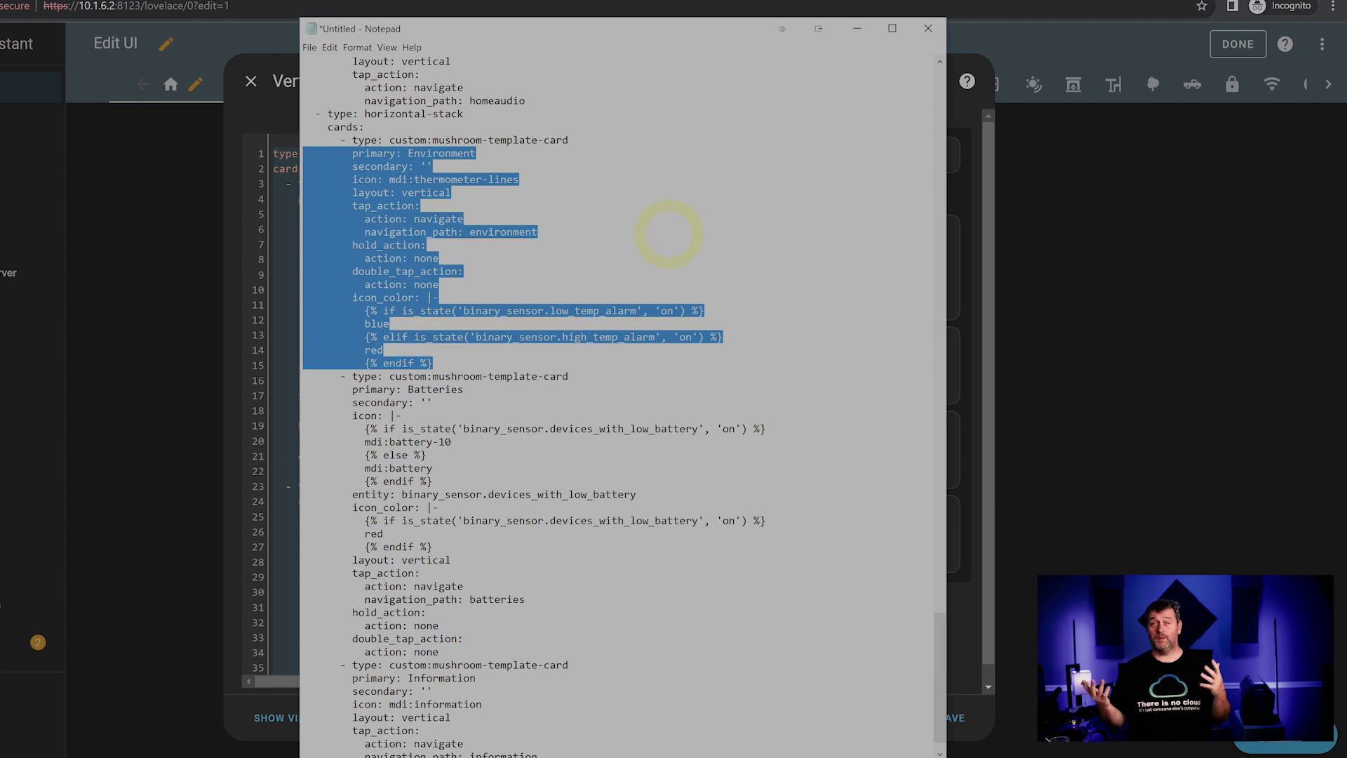
pyautogui.scroll(-1, 644, 338)
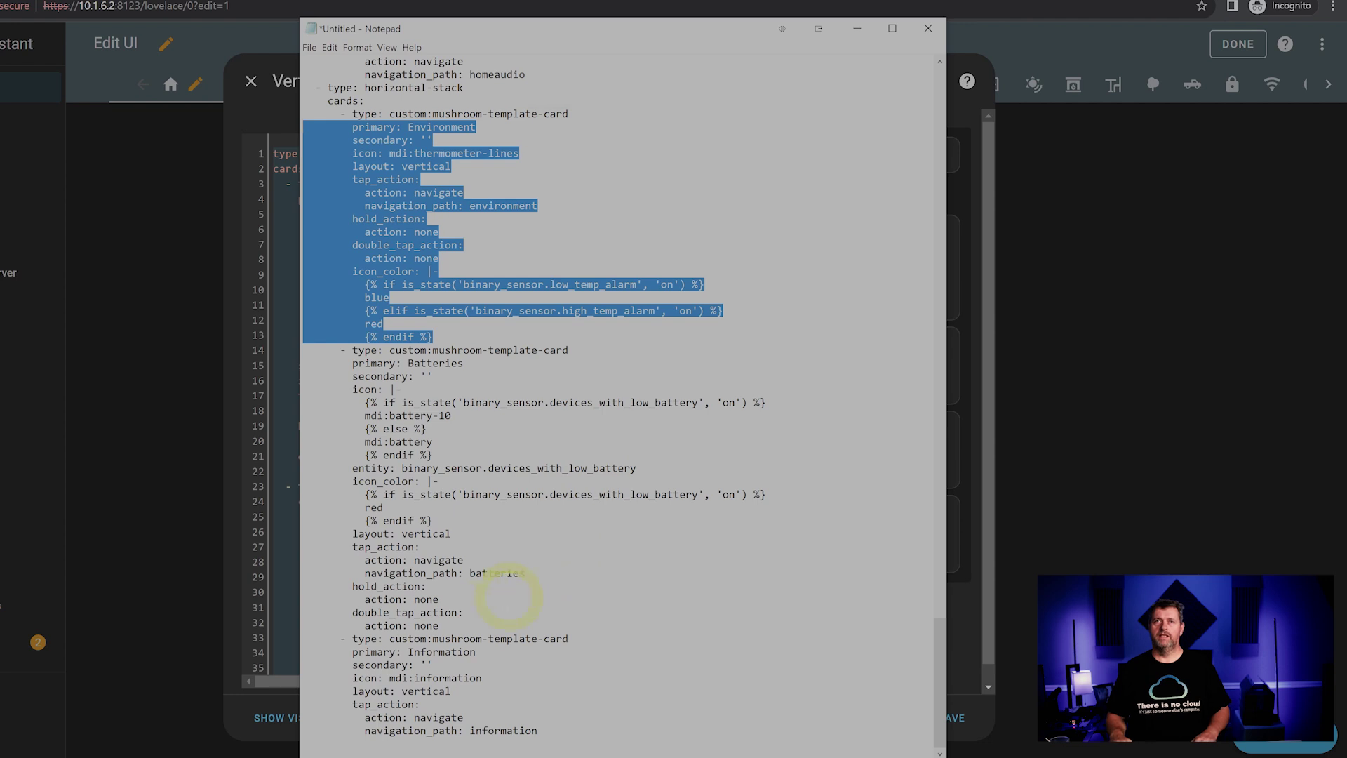
pyautogui.moveTo(459, 626); pyautogui.dragTo(333, 378)
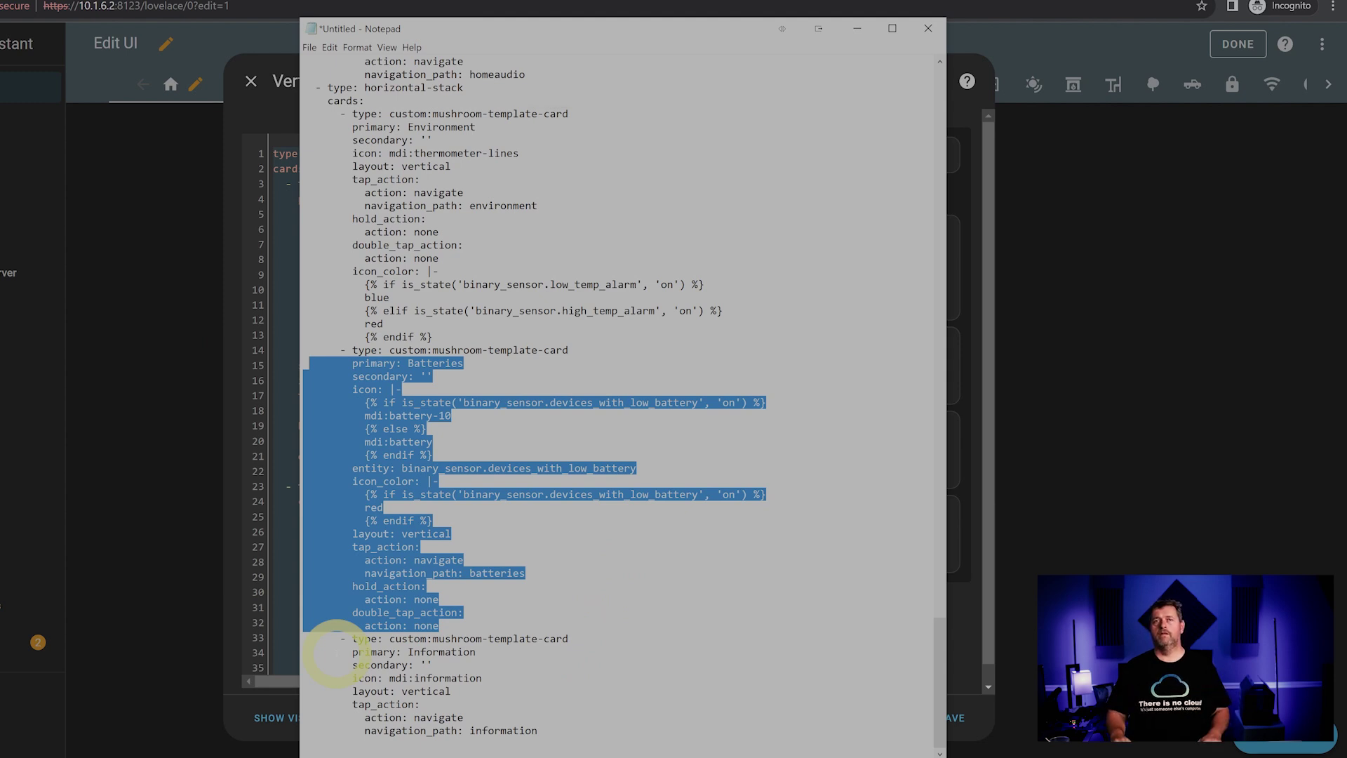
pyautogui.moveTo(340, 652); pyautogui.dragTo(539, 730)
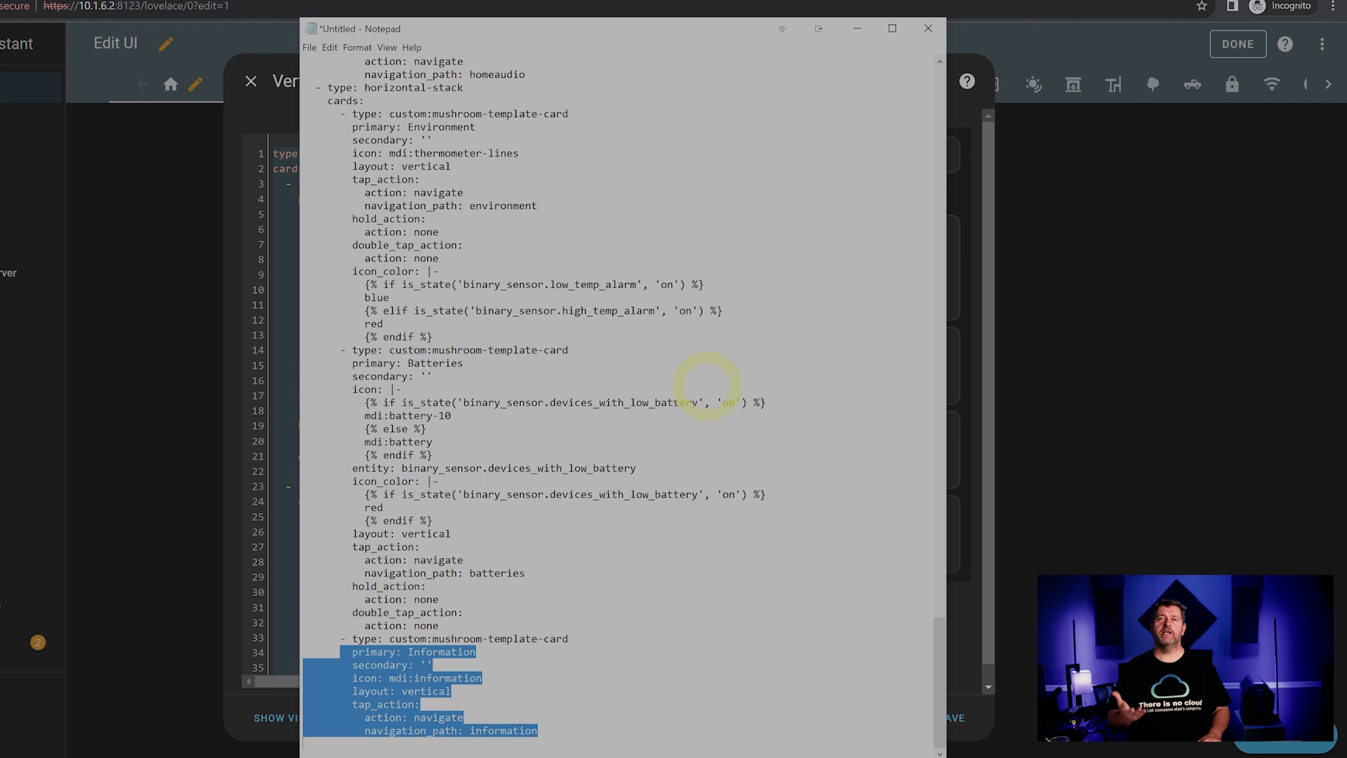